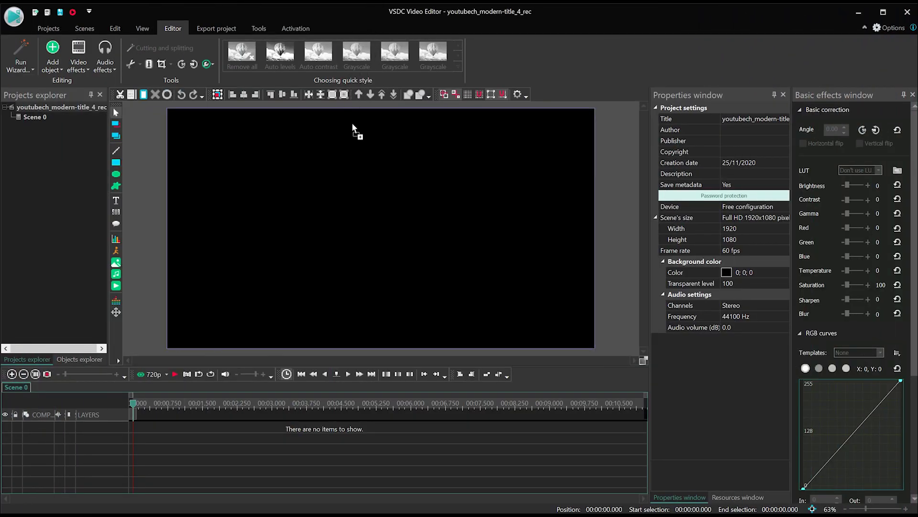
Add the young-woman-doing-online-tutorial image to the scene and crop its borders to 0; 1074; 0; 1074 so it fills the frame.
left_click_drag(374, 230, 375, 232)
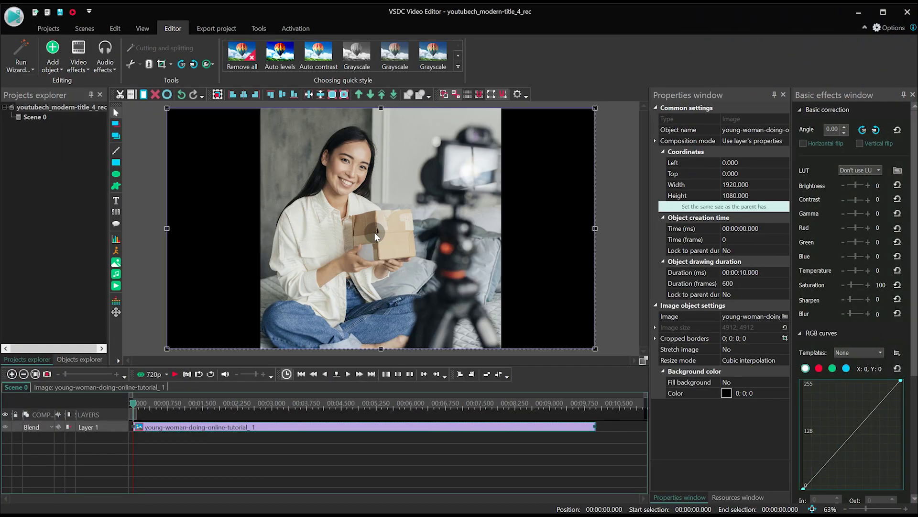
left_click(168, 65)
left_click(187, 91)
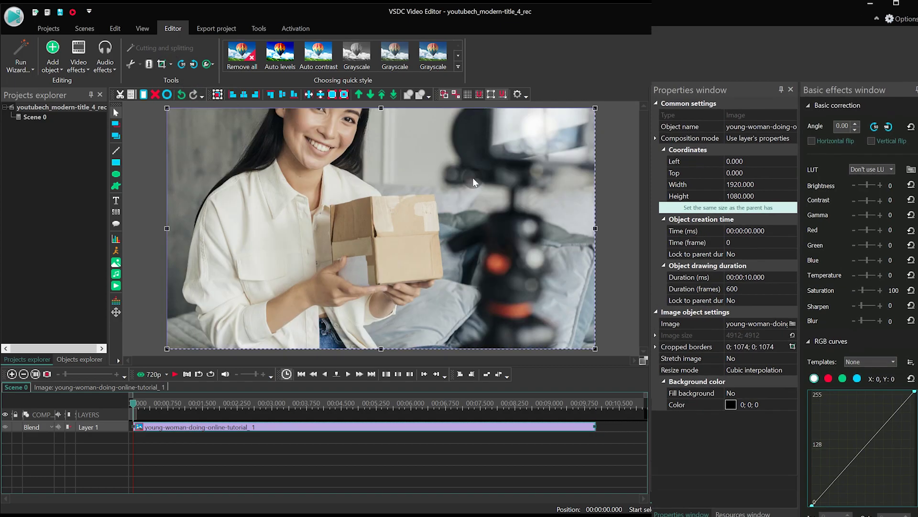
Set the image's drawing duration to 3 seconds.
left_click(832, 350)
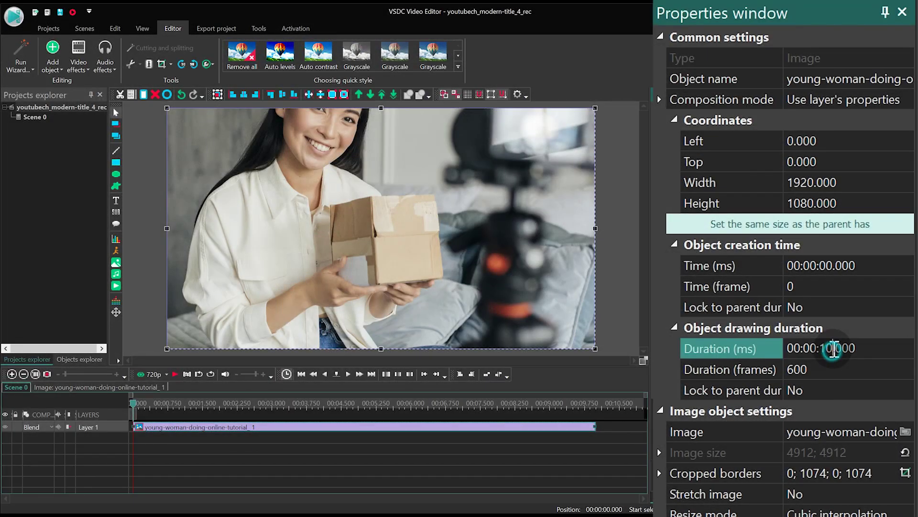
key("BackSpace")
key("BackSpace")
type("03")
key("Return")
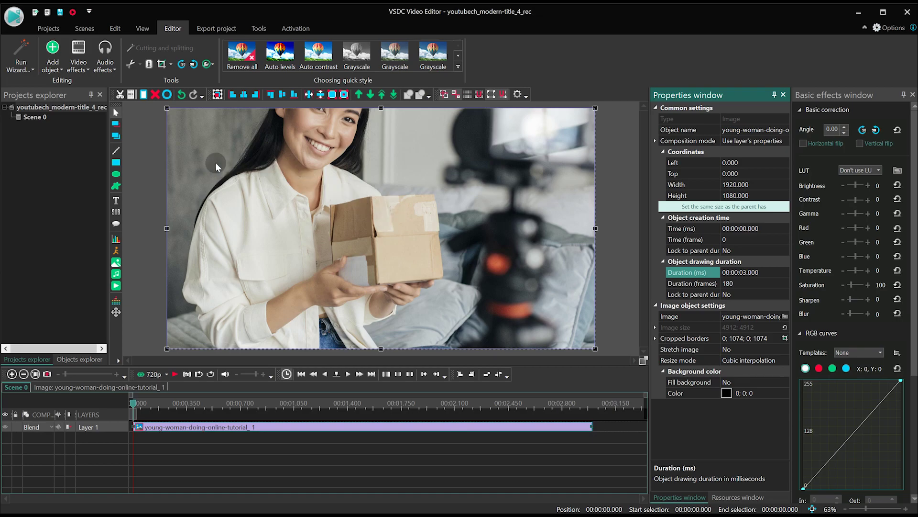
Draw a rectangle about 1048 by 646 pixels over the image and match its size to the parent scene.
left_click(116, 163)
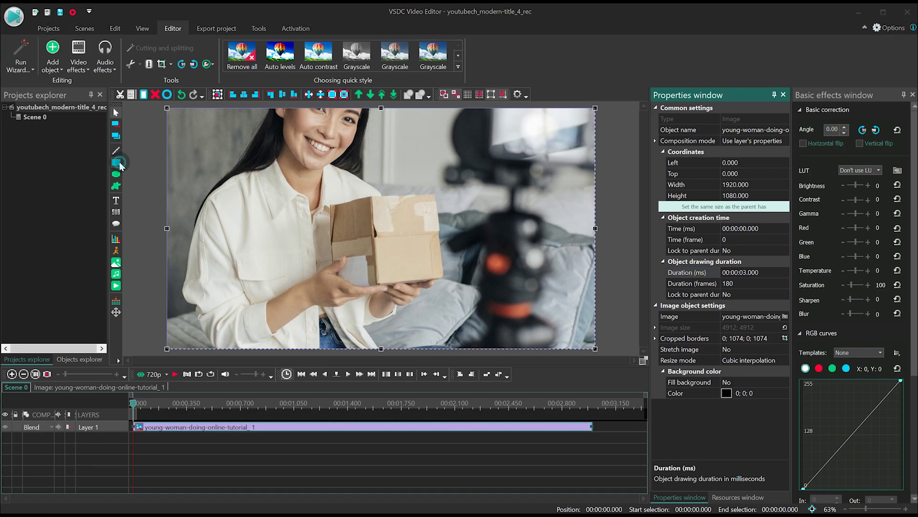
left_click(553, 311)
left_click_drag(253, 144, 485, 288)
left_click(364, 66)
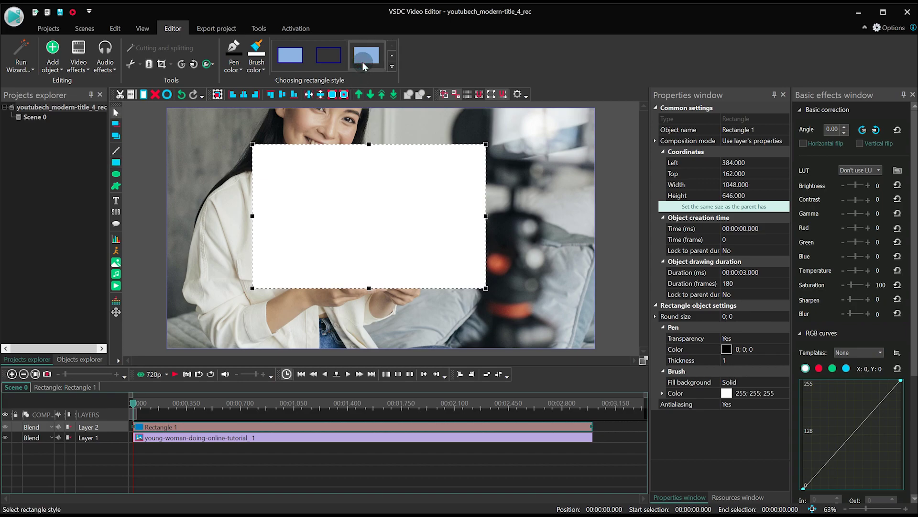
left_click(687, 206)
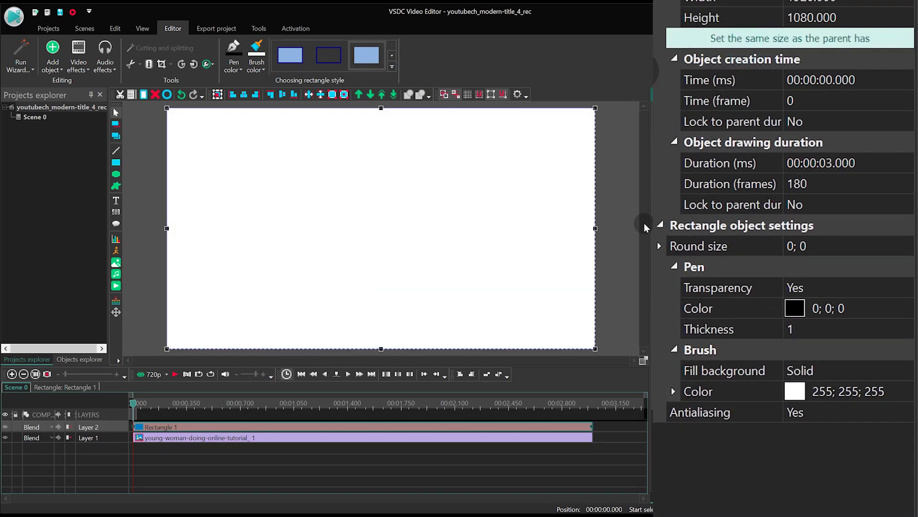
Change the rectangle's background fill to Gradient.
left_click(856, 370)
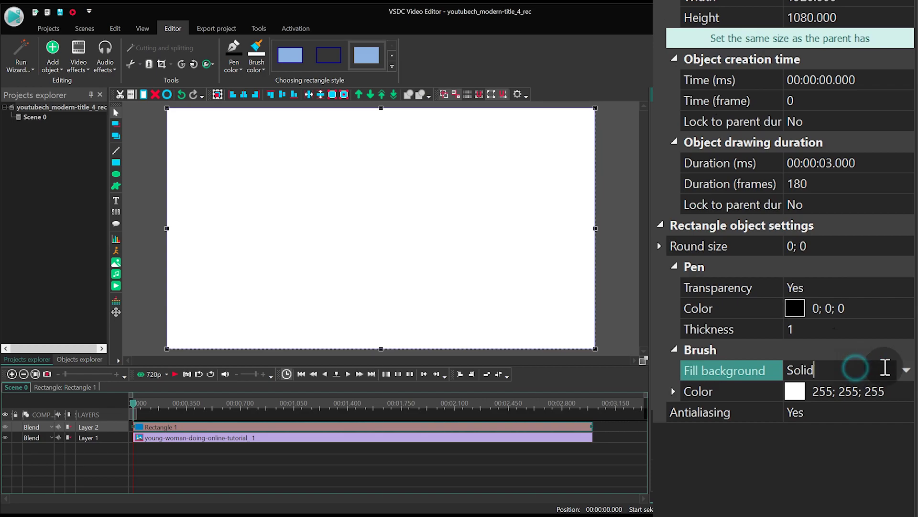
left_click(905, 370)
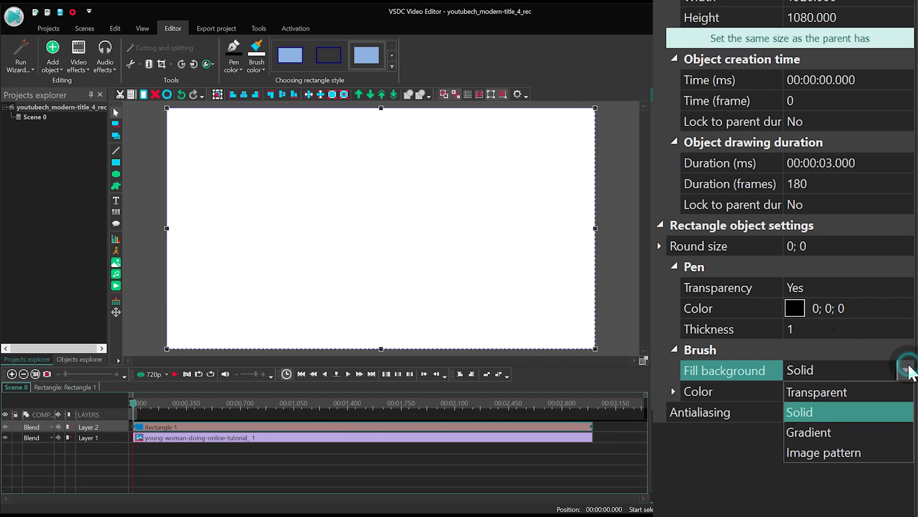
left_click(874, 430)
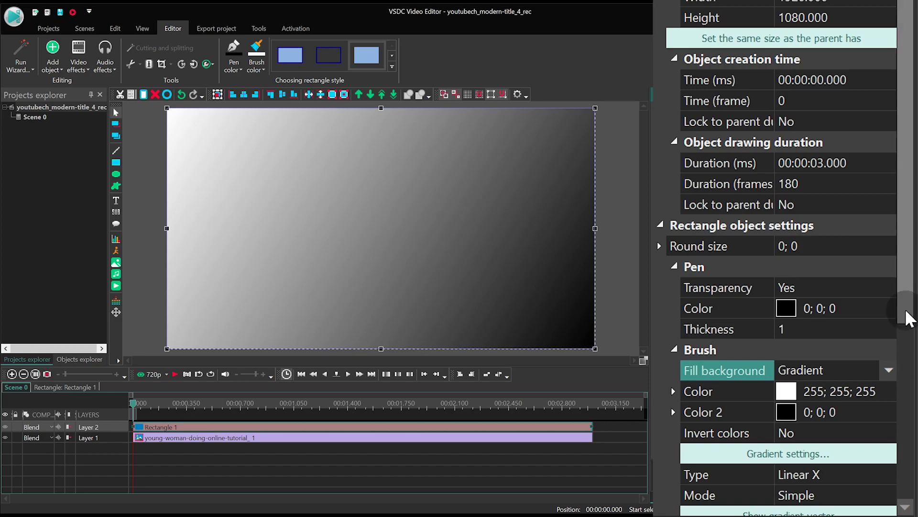
Show the rectangle's gradient vector and align it vertically from the top edge's midpoint to the bottom edge's midpoint.
scroll(889, 335, "down", 3)
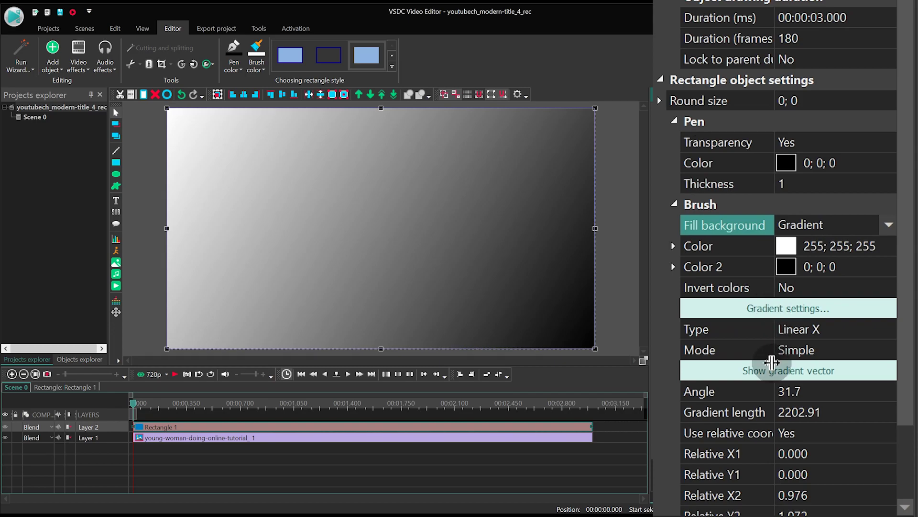
left_click(771, 377)
left_click_drag(168, 109, 286, 139)
scroll(432, 140, "down", 2)
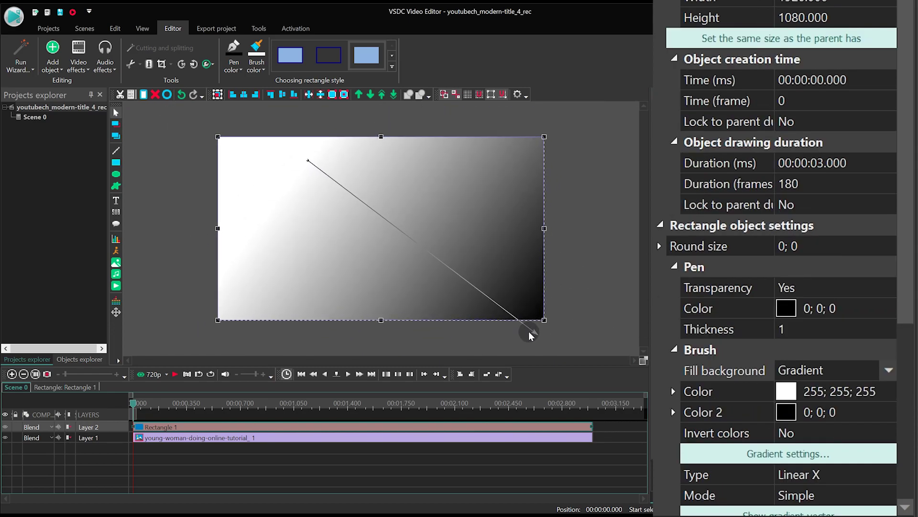
left_click_drag(529, 325, 379, 318)
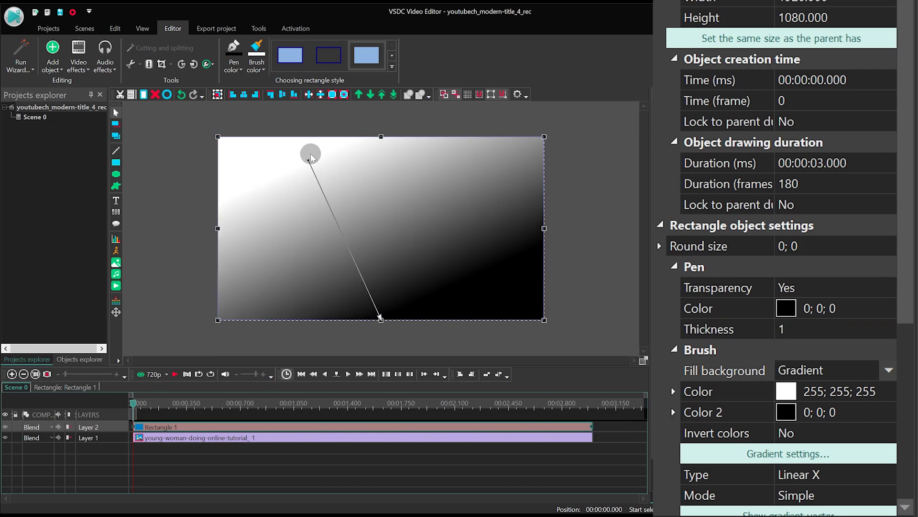
left_click_drag(322, 156, 381, 137)
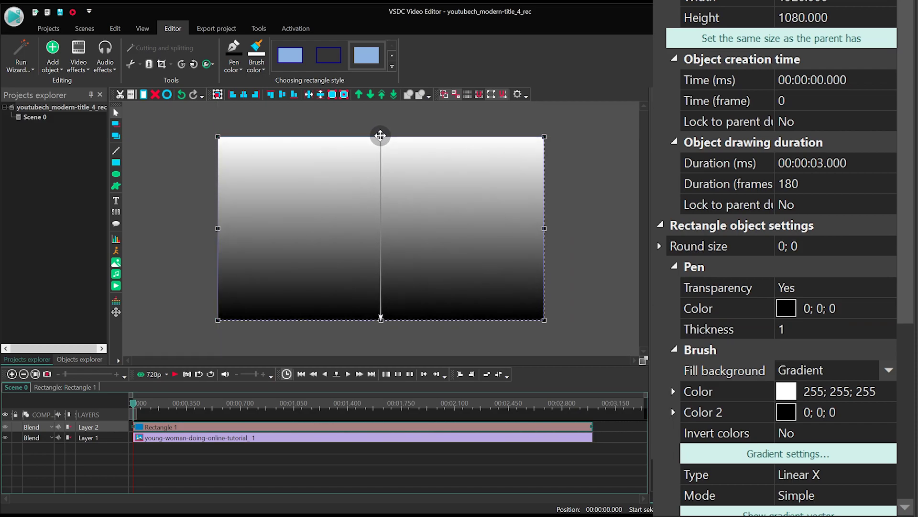
scroll(380, 137, "up", 2)
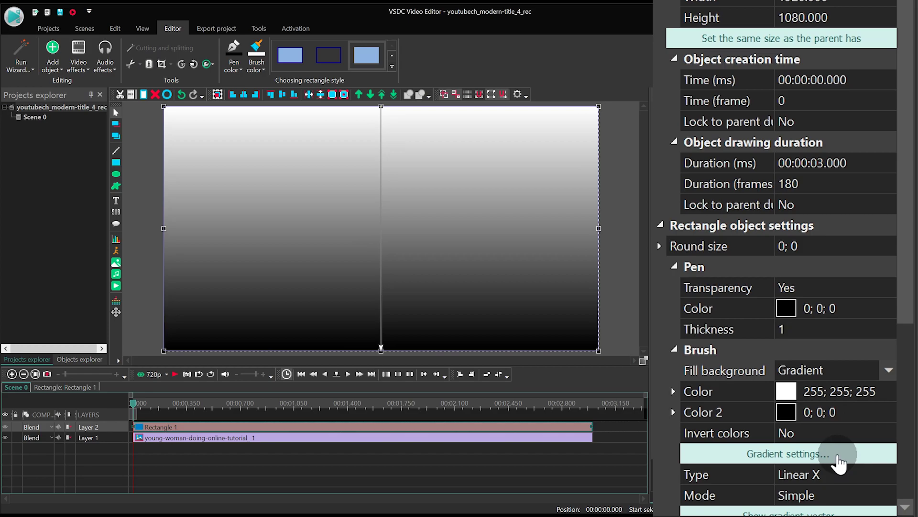
Set the start color of the rectangle's gradient to light violet-blue #A0A0FF in the gradient settings.
left_click(816, 453)
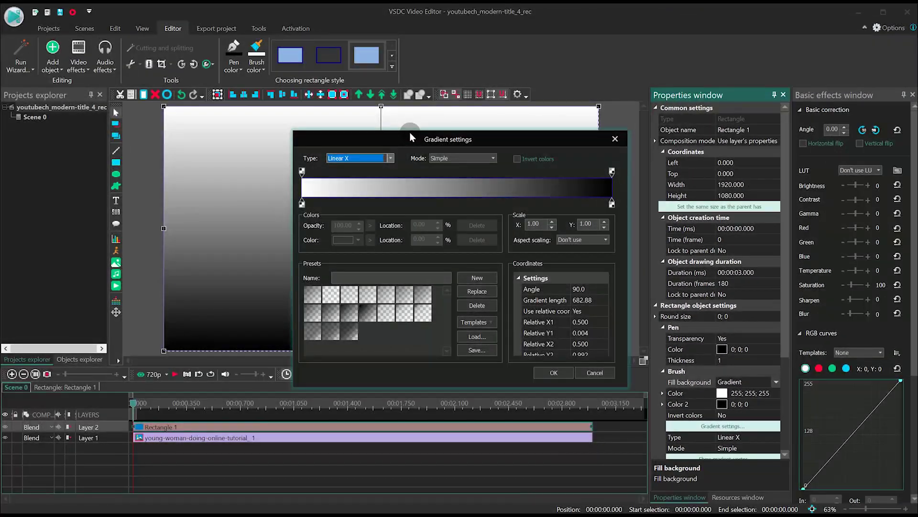
left_click_drag(409, 131, 636, 164)
double_click(529, 239)
left_click(668, 264)
left_click(667, 278)
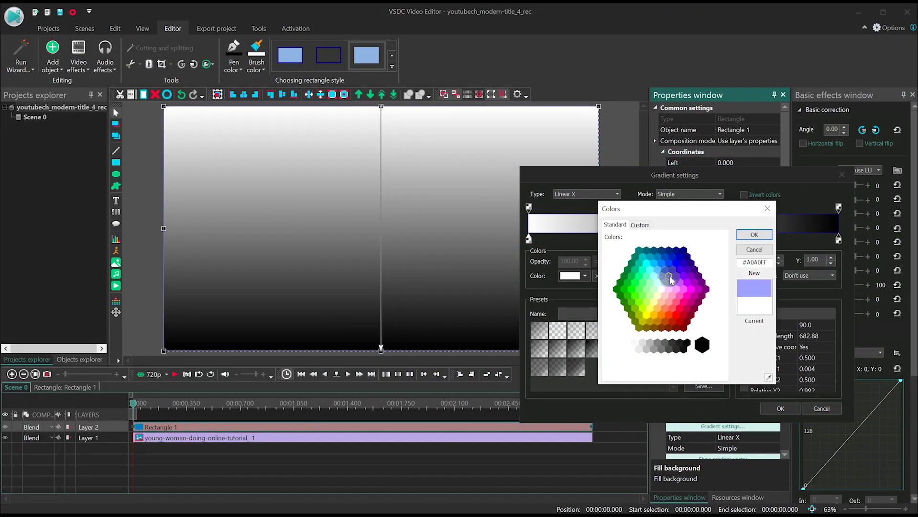
left_click(754, 234)
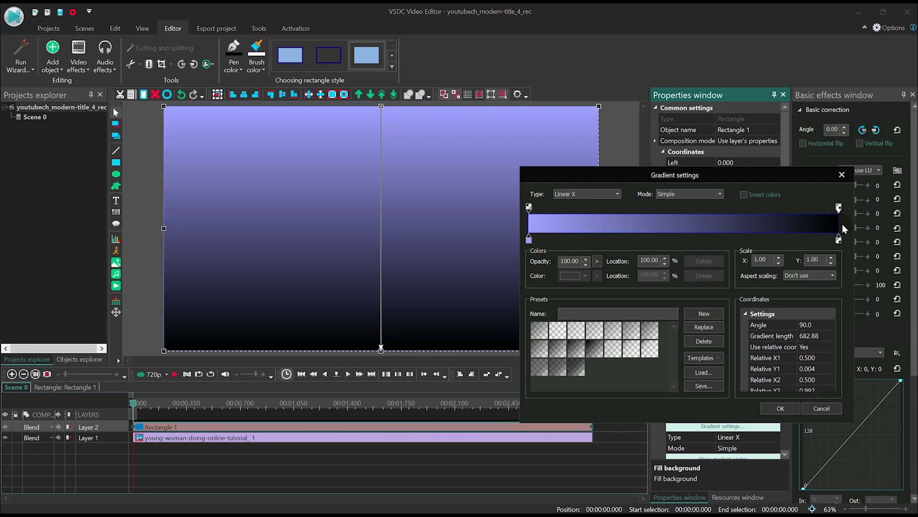
Set the gradient's end color to a deep purple and apply the gradient settings.
double_click(838, 238)
left_click(667, 288)
left_click(681, 273)
left_click(754, 234)
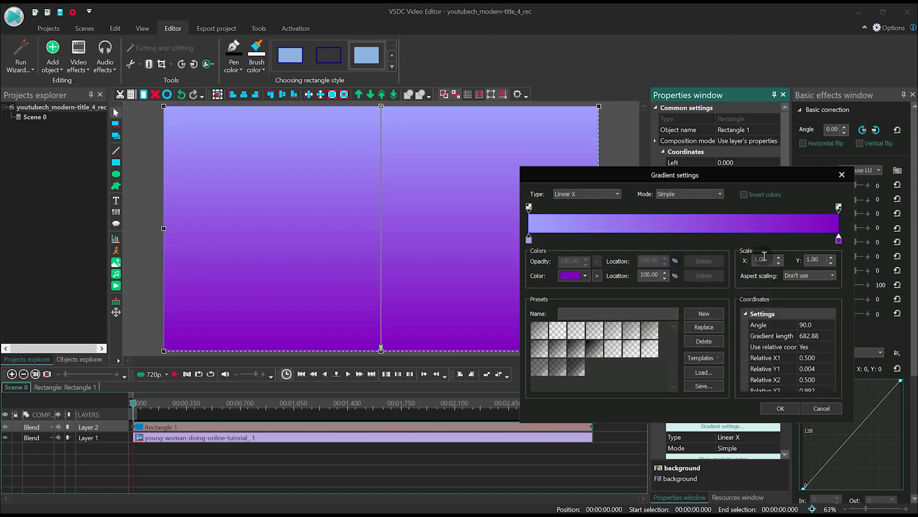
left_click(782, 409)
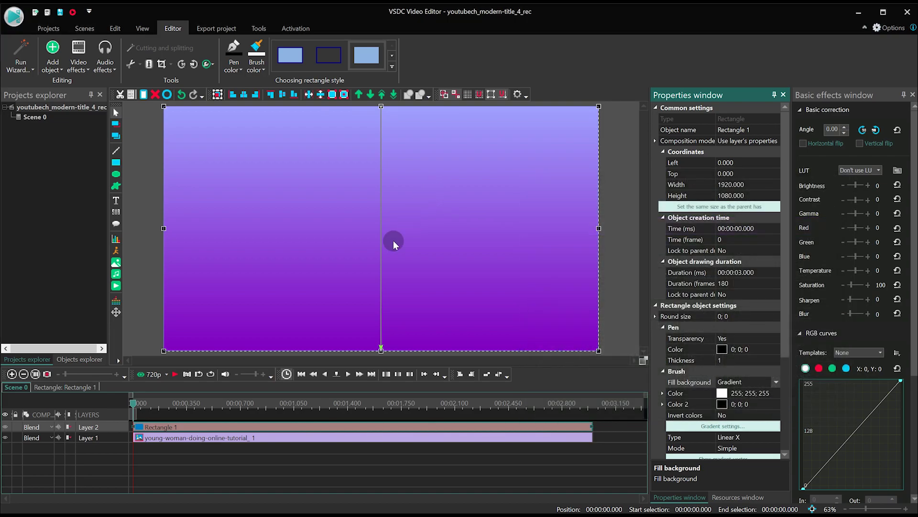
Change the blend mode of the rectangle's layer to Hard light.
left_click(51, 423)
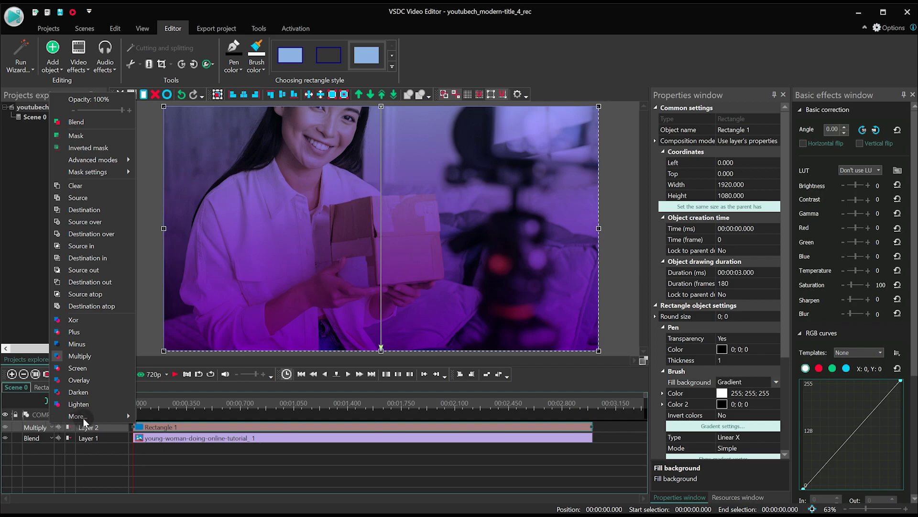
left_click(86, 417)
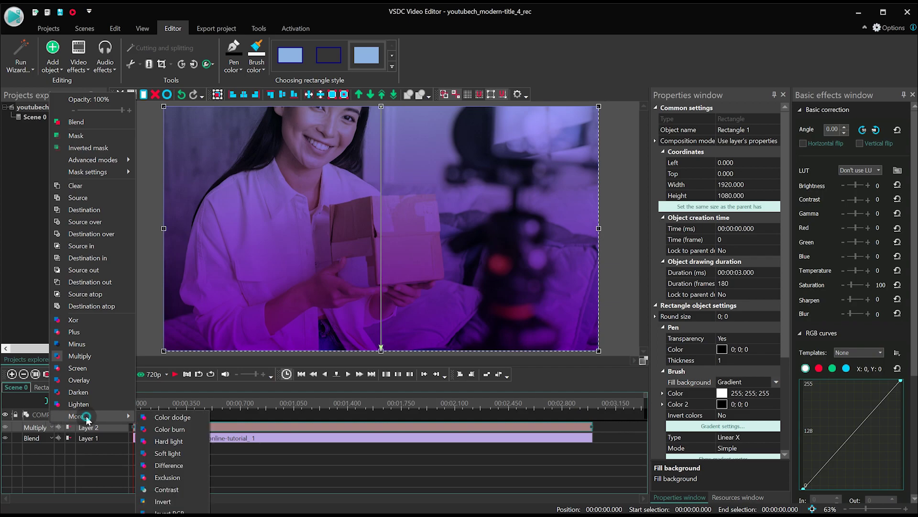
left_click(189, 445)
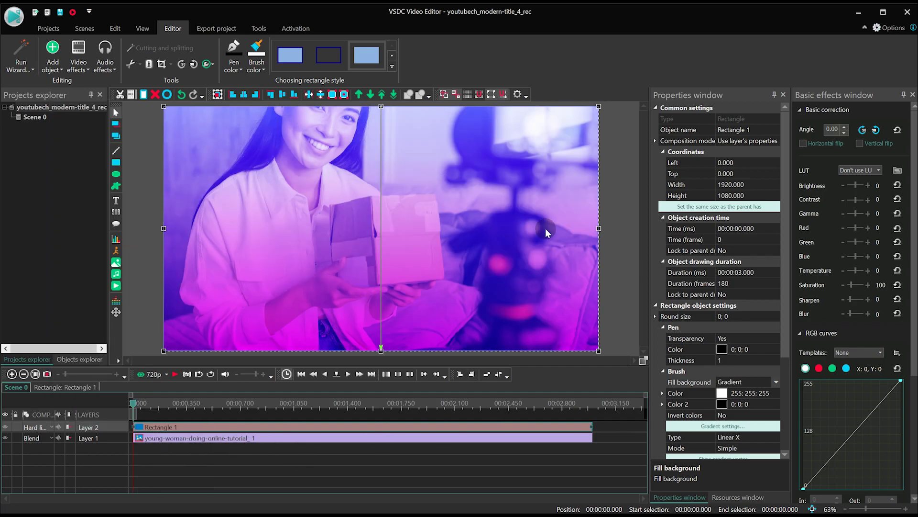
Invert the rectangle's gradient colors, change the start color to dark purple #3D0080, and apply the settings.
scroll(785, 341, "down", 3)
left_click(723, 326)
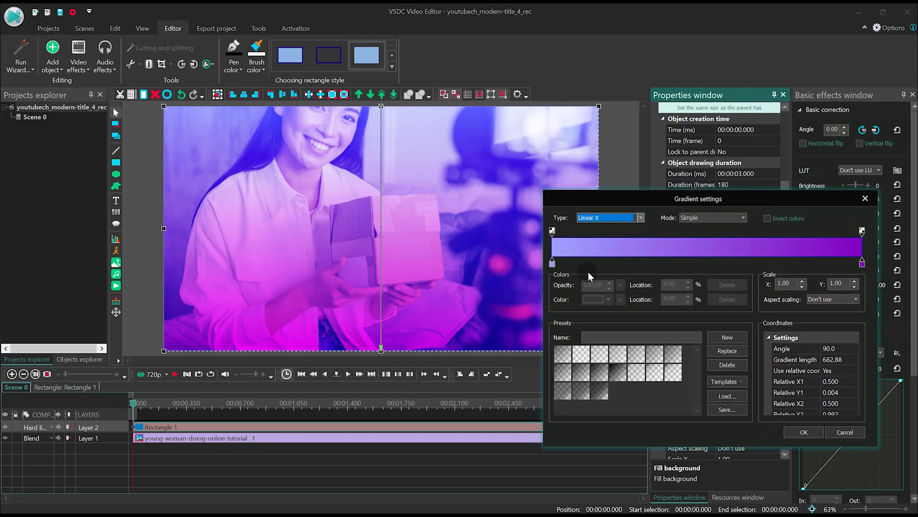
left_click(768, 219)
double_click(554, 265)
left_click(693, 277)
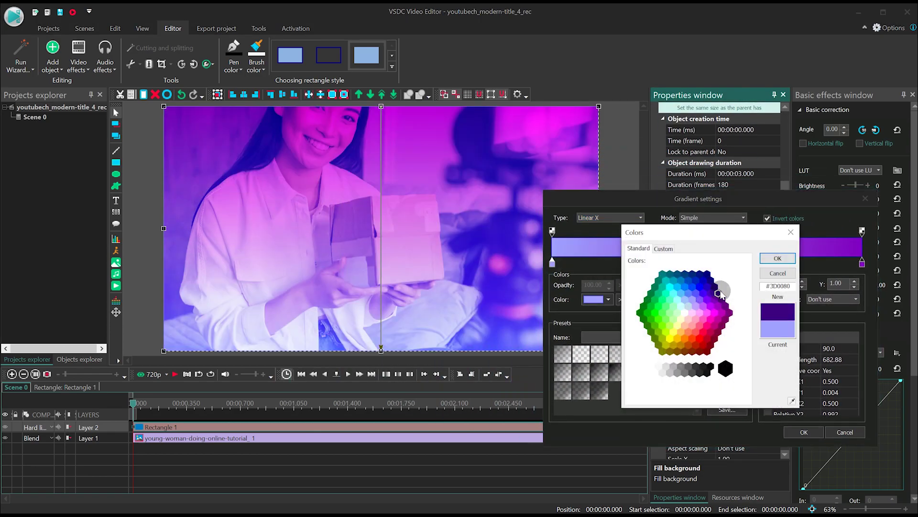
left_click(776, 257)
left_click(803, 432)
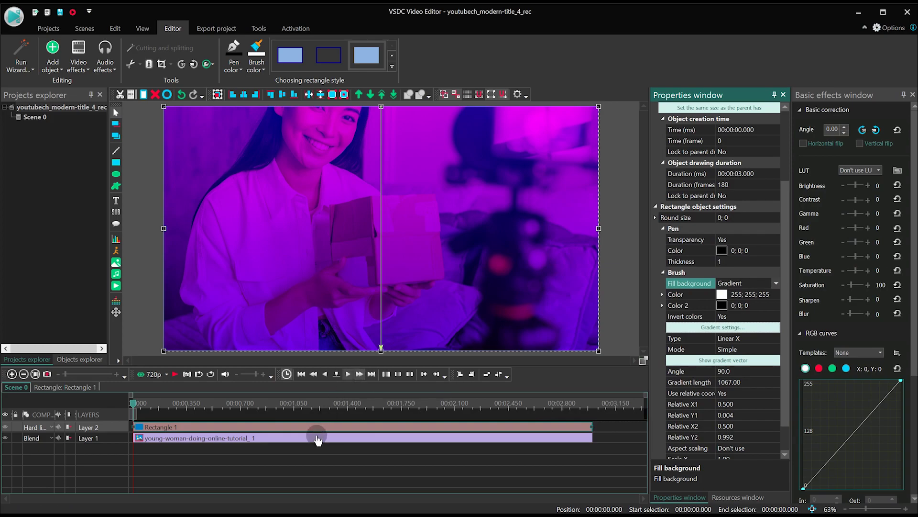
Add a Zoom transform effect to the woman image with the default position settings.
left_click(302, 439)
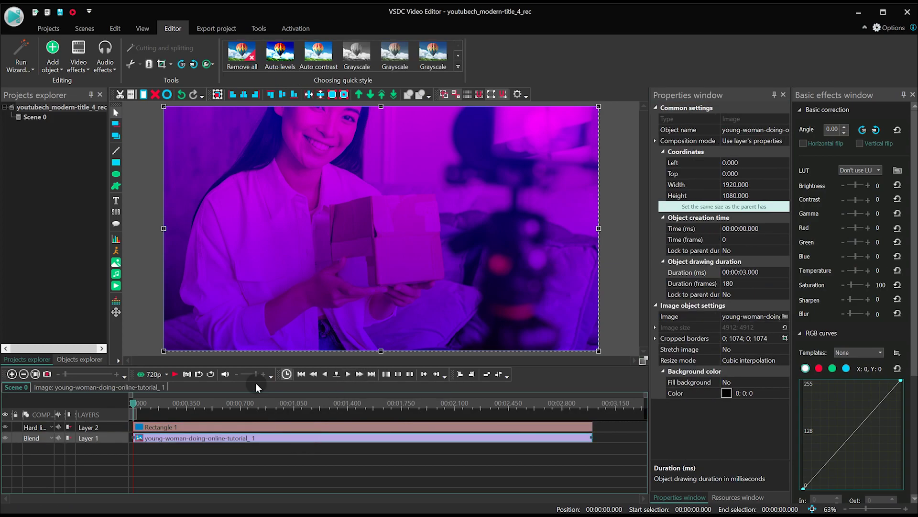
left_click(89, 67)
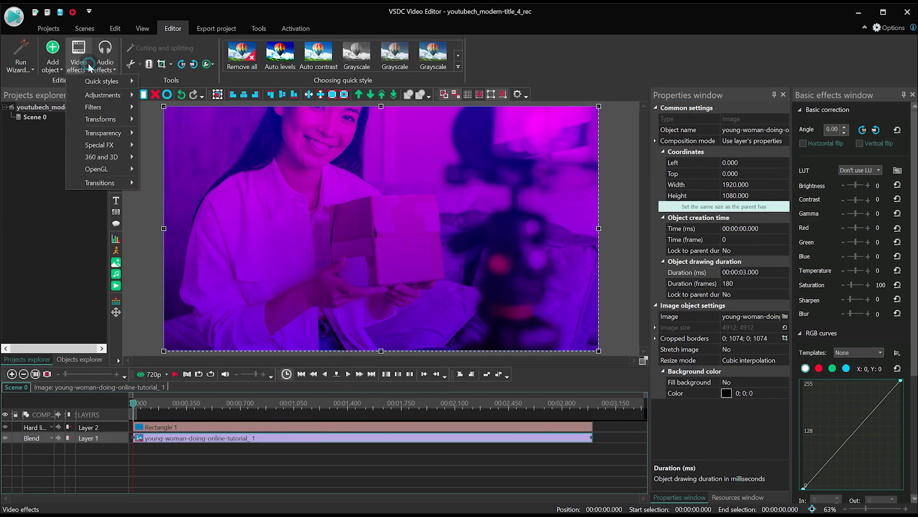
left_click(113, 120)
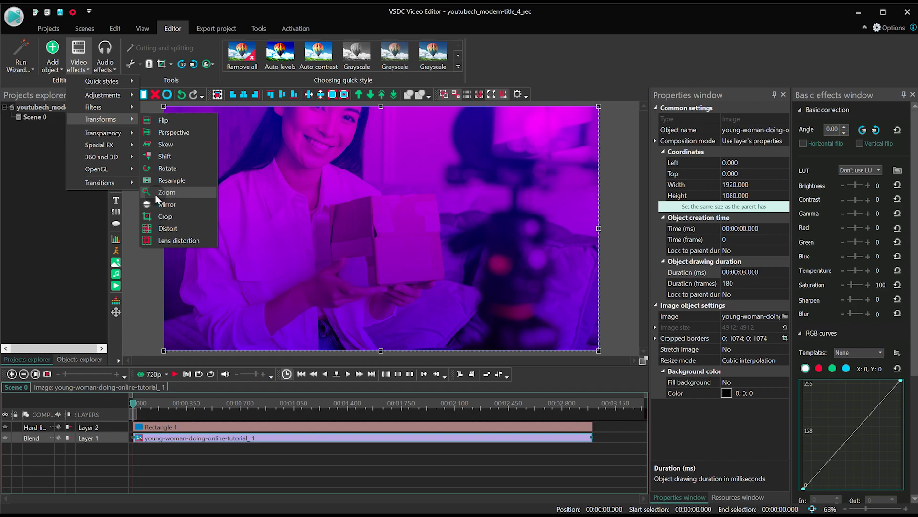
left_click(178, 193)
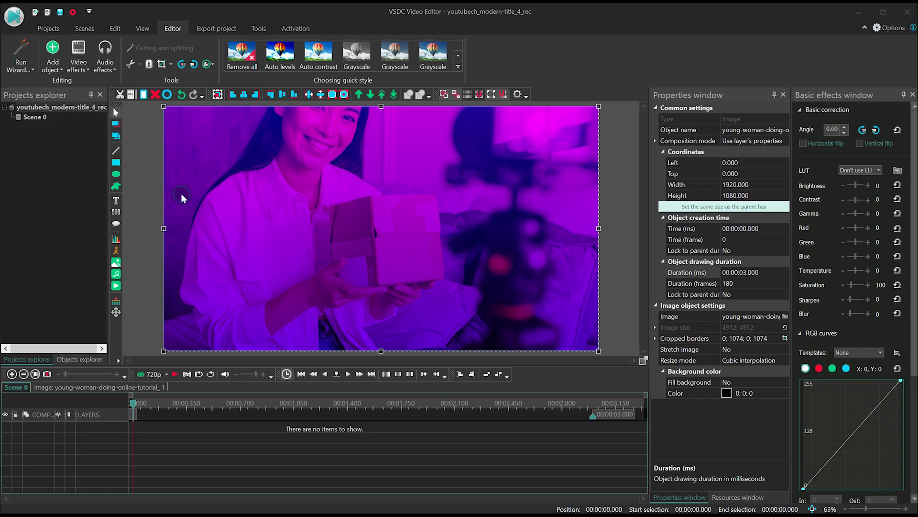
key("Return")
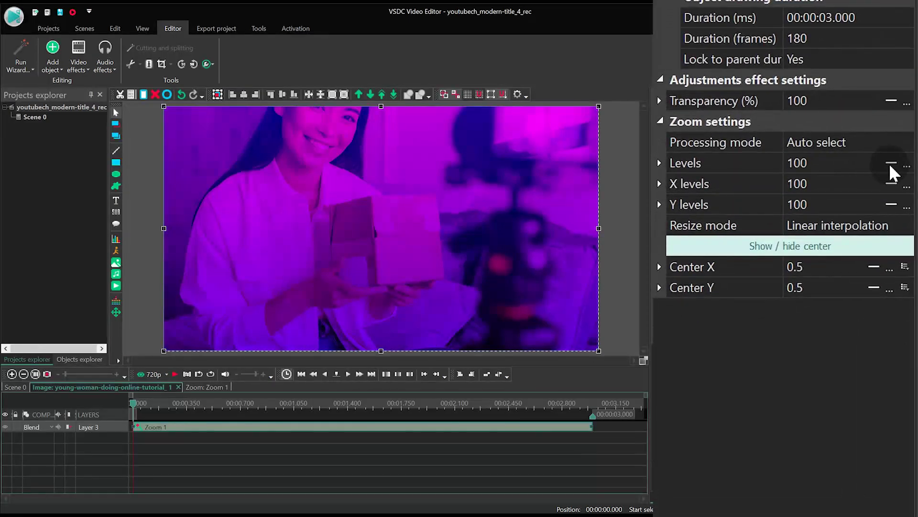
Open the Zoom effect's Levels graph and set its first point at 00:00:00.000 to 150.
left_click(777, 274)
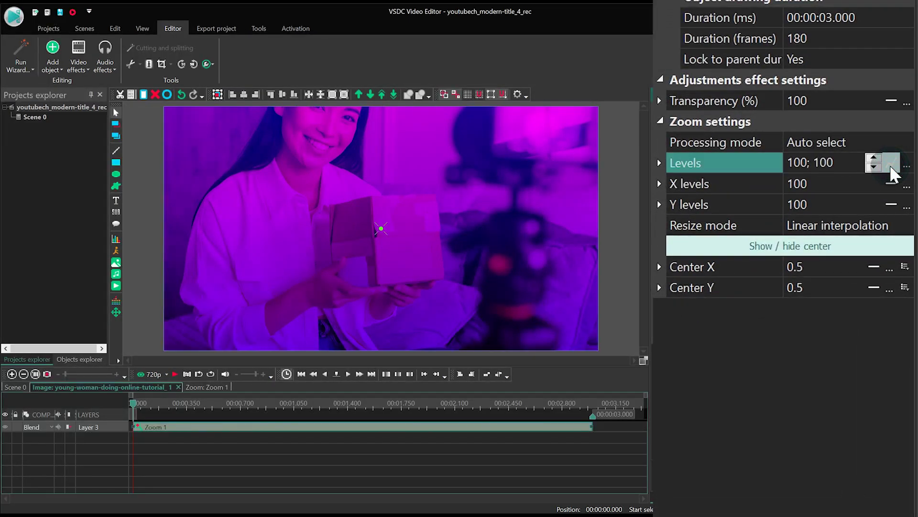
left_click(907, 165)
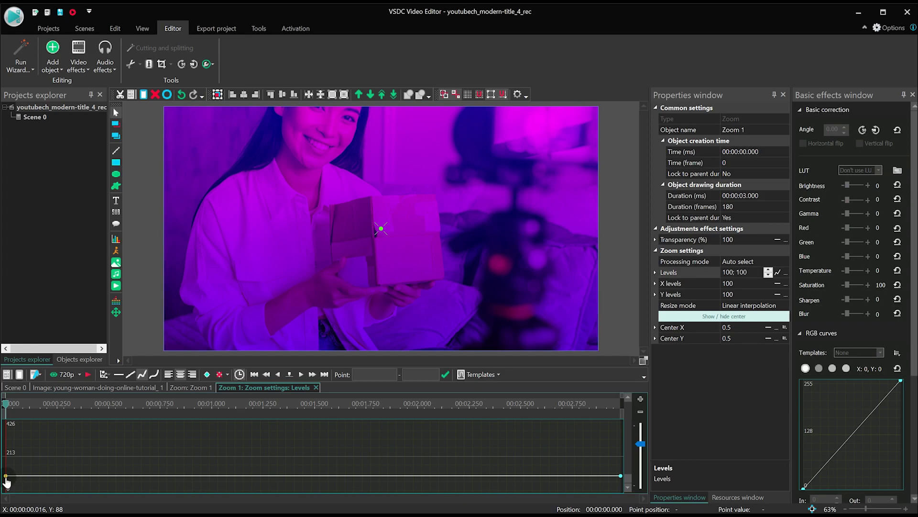
double_click(434, 375)
type("150")
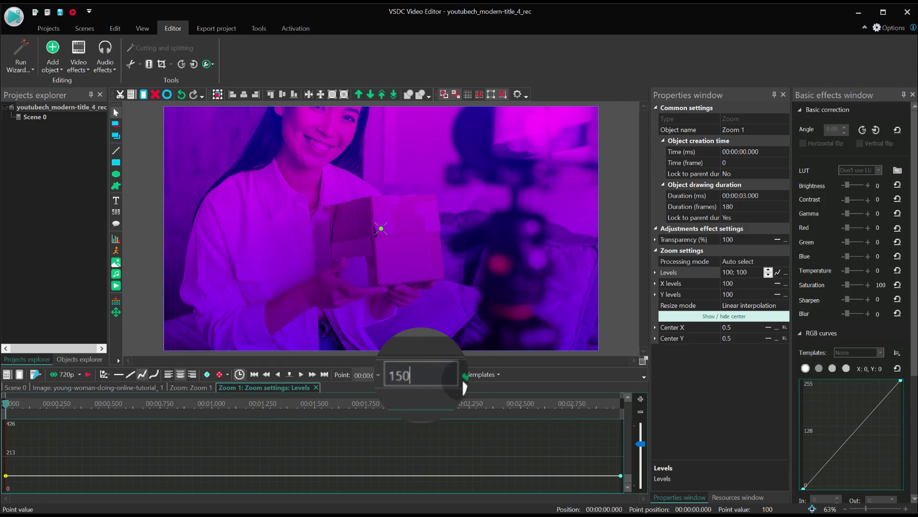
left_click(444, 376)
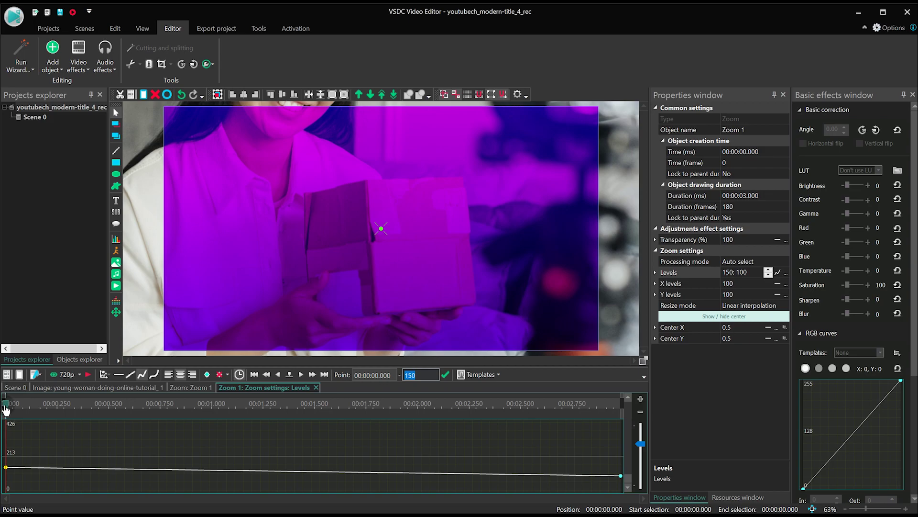
Add points to the Zoom Levels graph with value 150 at 00:00:01.000 and value 100 at 00:00:02.000.
key("space")
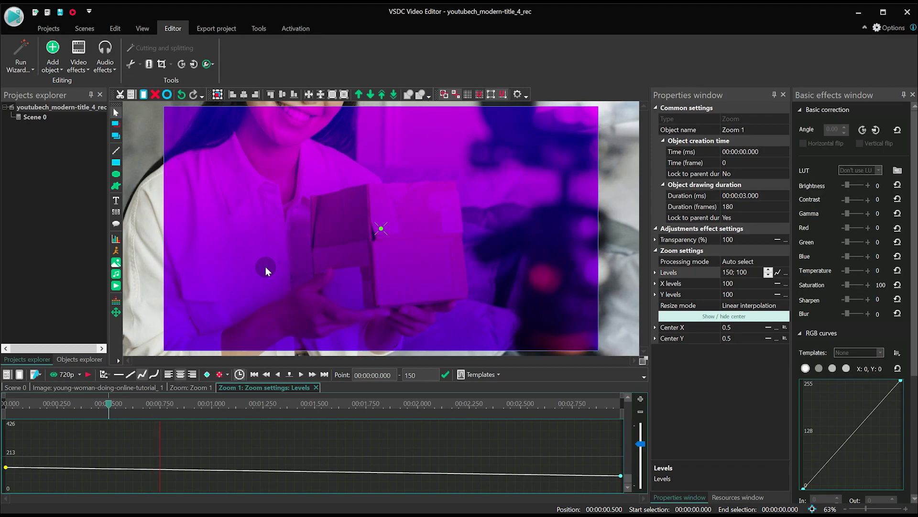
key("space")
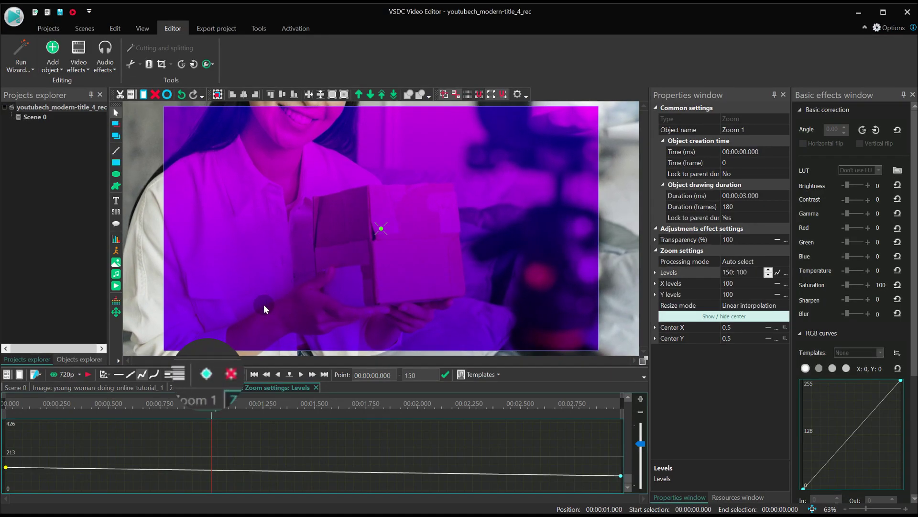
left_click(207, 374)
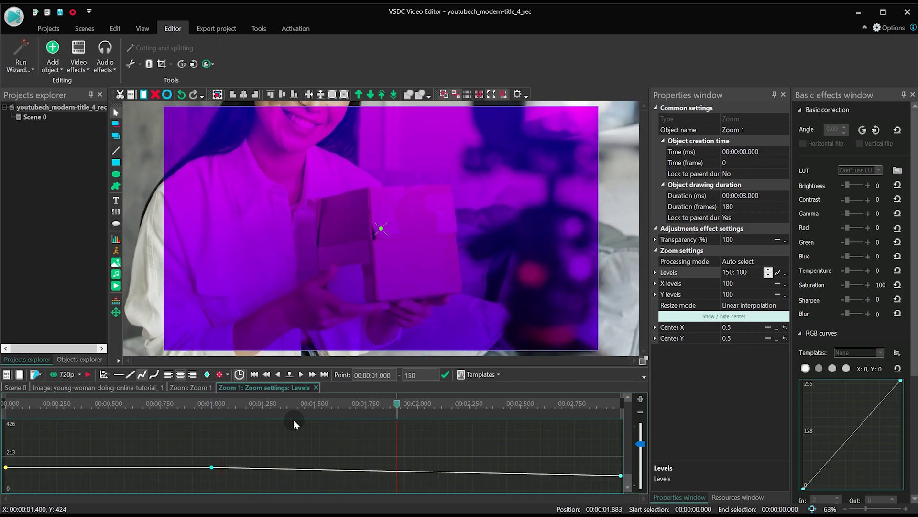
left_click(418, 369)
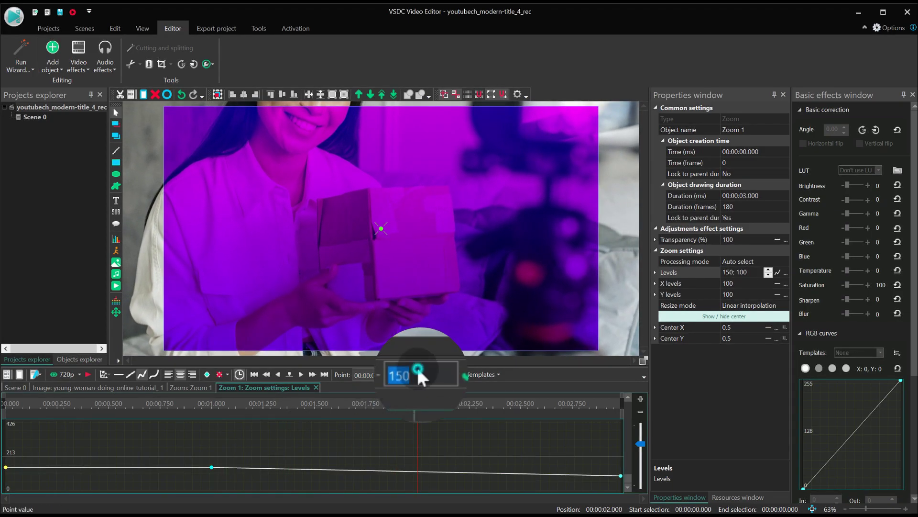
type("100")
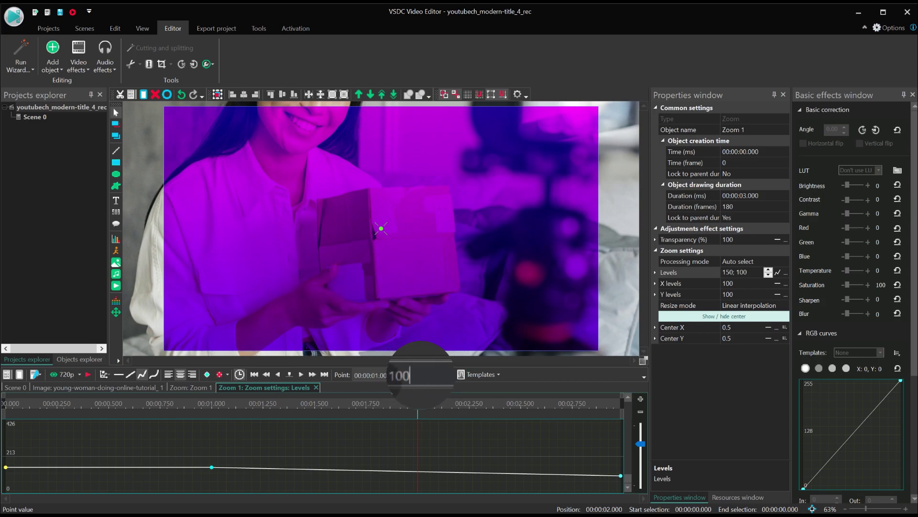
left_click(205, 369)
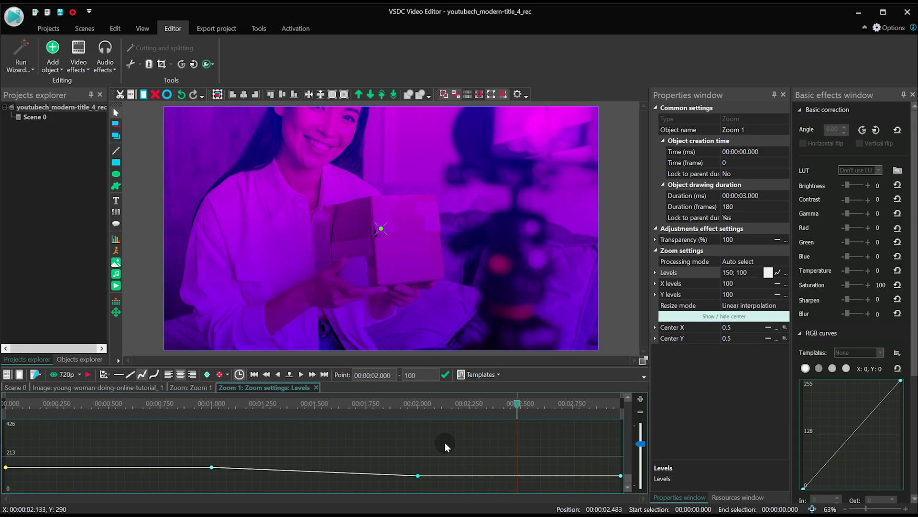
Add a point with value 135 to the Zoom Levels graph at 00:00:02.500.
double_click(428, 374)
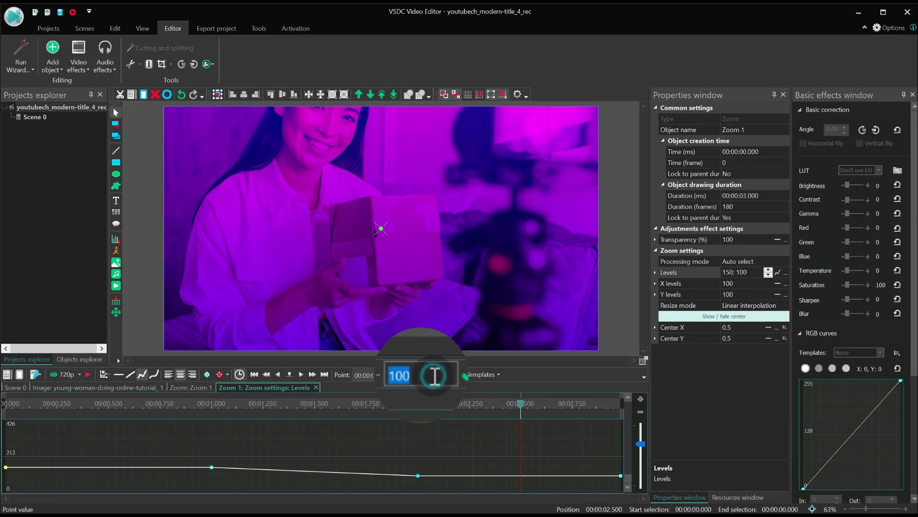
type("135")
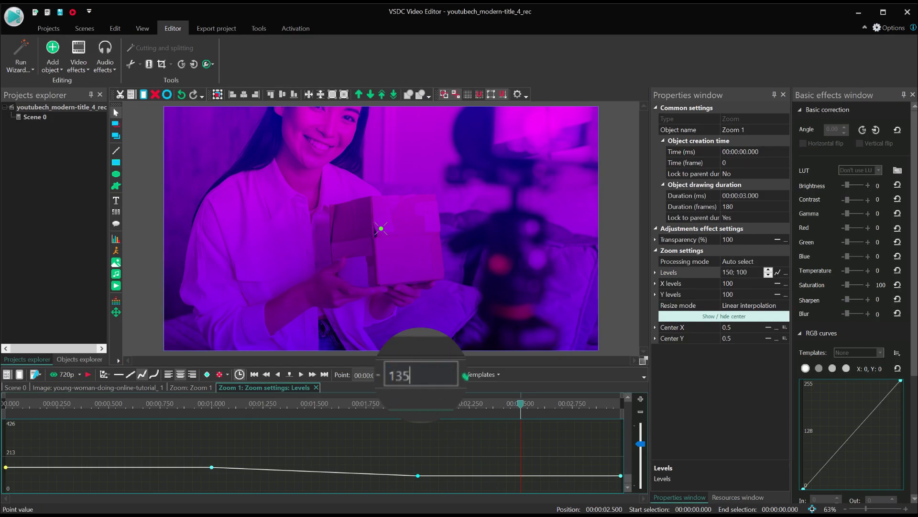
left_click(208, 372)
key("Right")
key("Right")
key("Right")
key("Right")
key("Right")
key("Right")
key("Right")
key("Right")
key("Right")
key("Right")
key("Right")
key("Right")
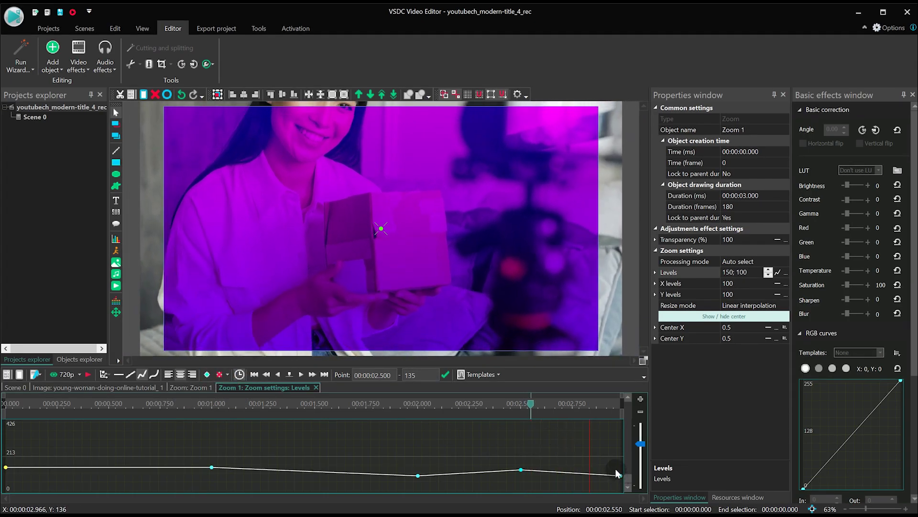
Set the last point of the Zoom Levels graph to 135.
left_click(620, 473)
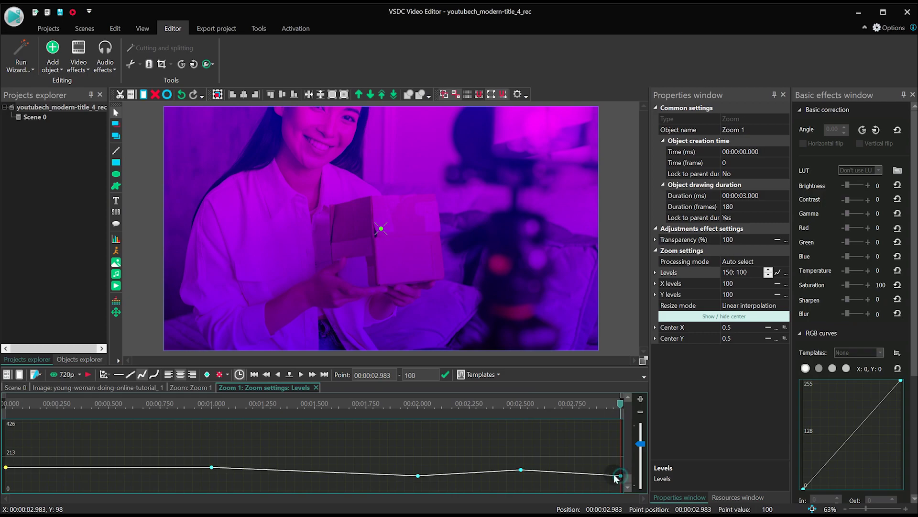
double_click(410, 374)
type("13")
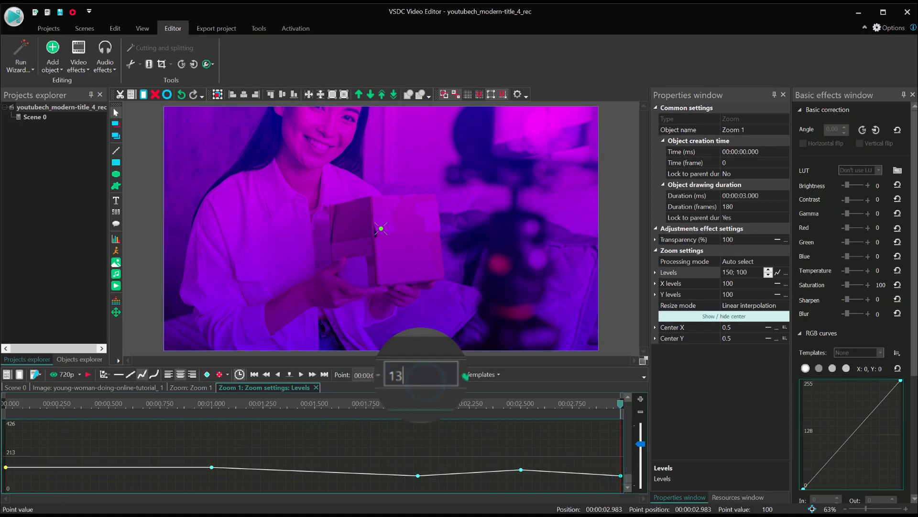
type("5")
left_click(448, 376)
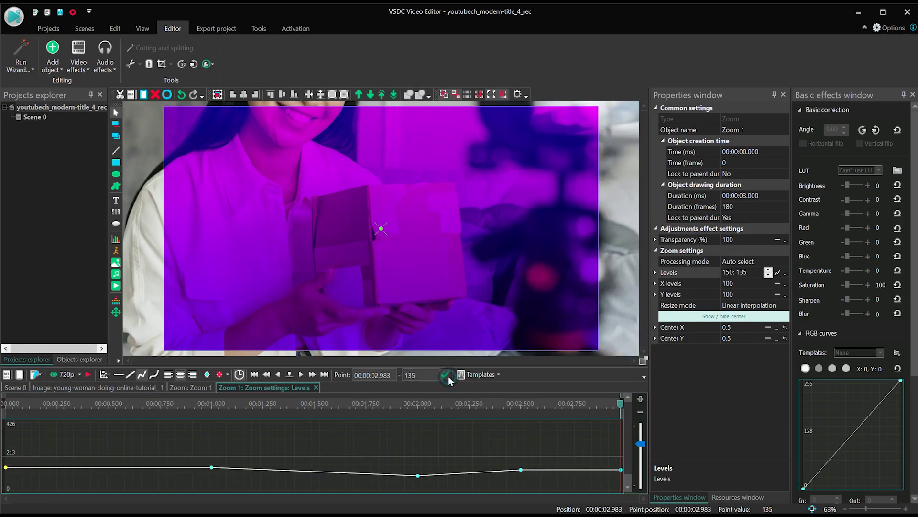
Insert a second rectangle on a new layer at the start of the scene, covering the full 1920 × 1080 frame.
left_click_drag(620, 406, 406, 400)
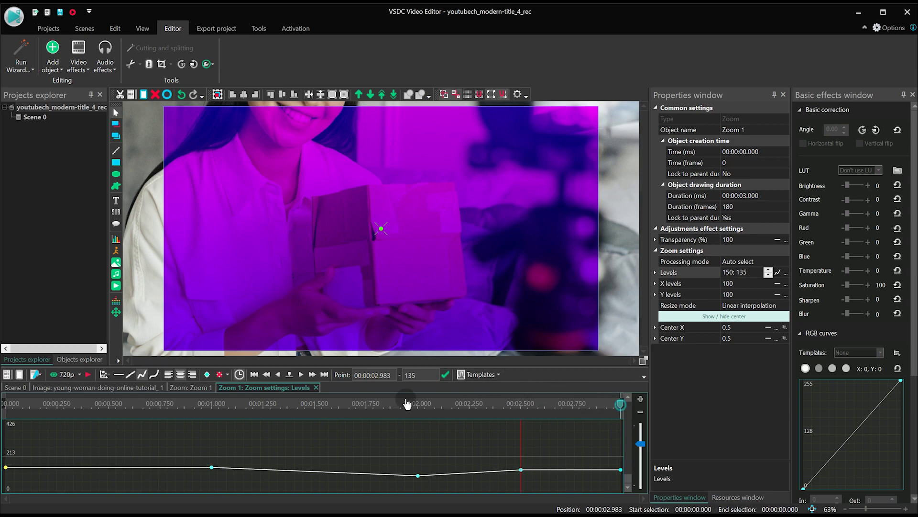
left_click(13, 387)
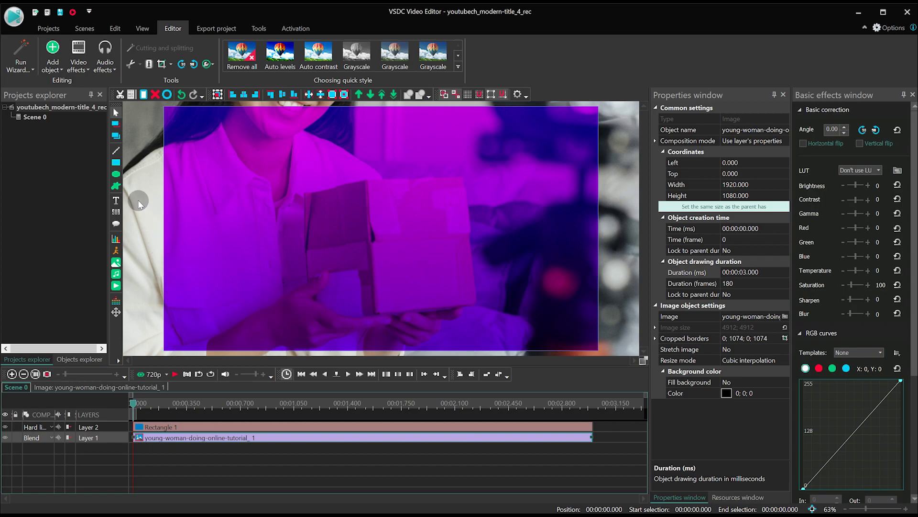
left_click(118, 166)
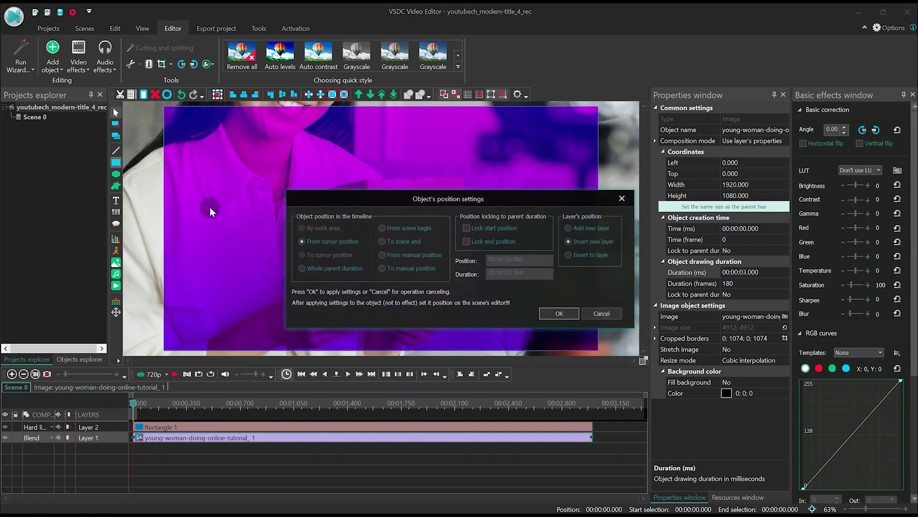
left_click(559, 313)
left_click_drag(281, 175, 492, 272)
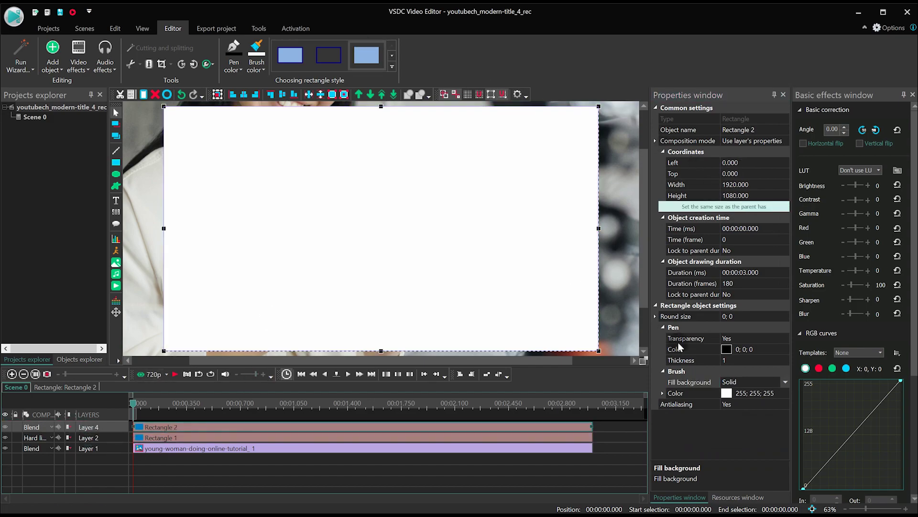
Set the new rectangle's fill color to purple, RGB 163; 0; 192.
left_click(756, 392)
left_click(784, 393)
left_click(472, 246)
left_click(528, 198)
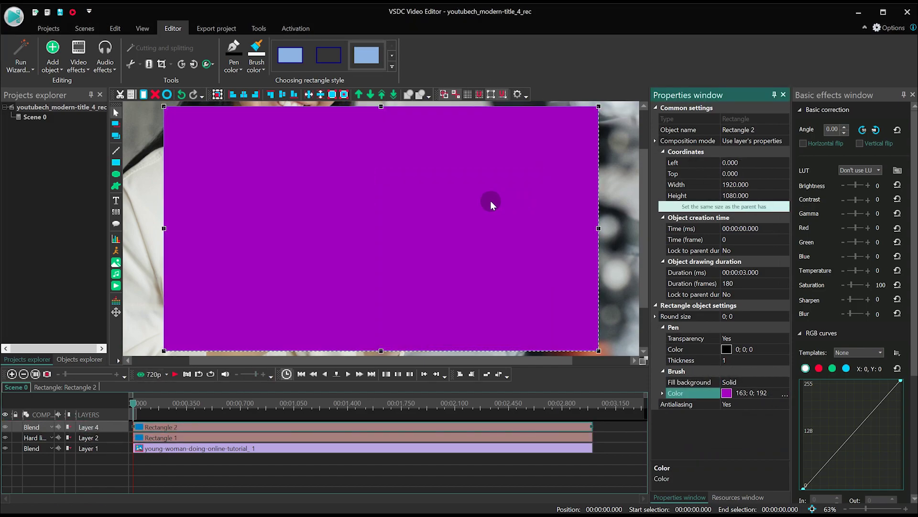
Add a Movement effect to the purple rectangle, running to the object's end, with the end point below the frame at X 967, Y 1615.
double_click(213, 427)
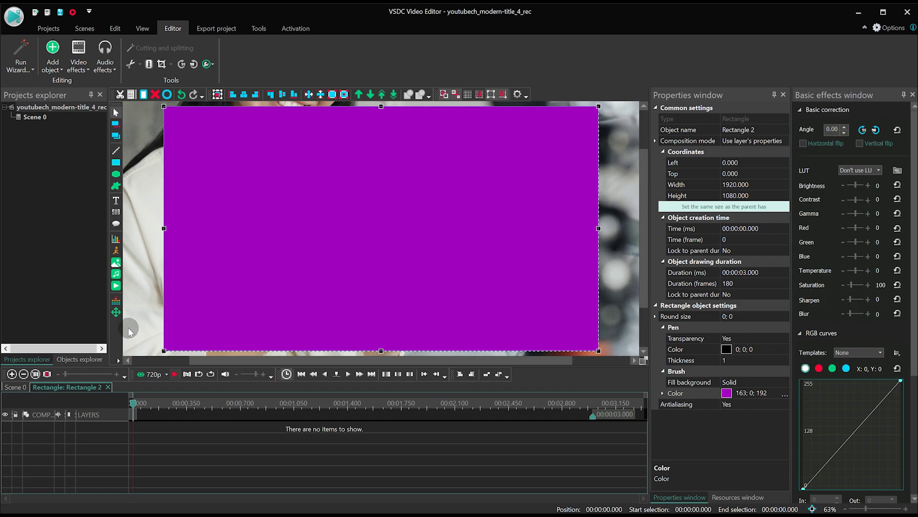
left_click(117, 313)
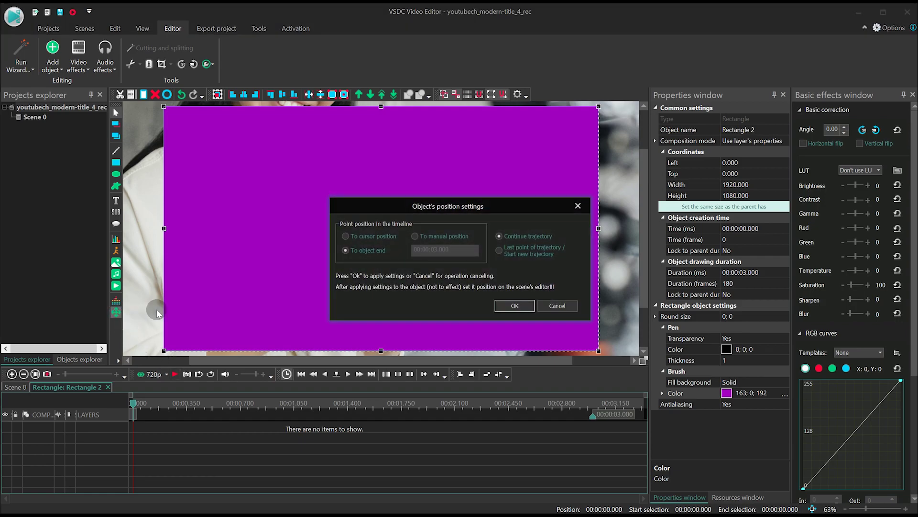
left_click(511, 307)
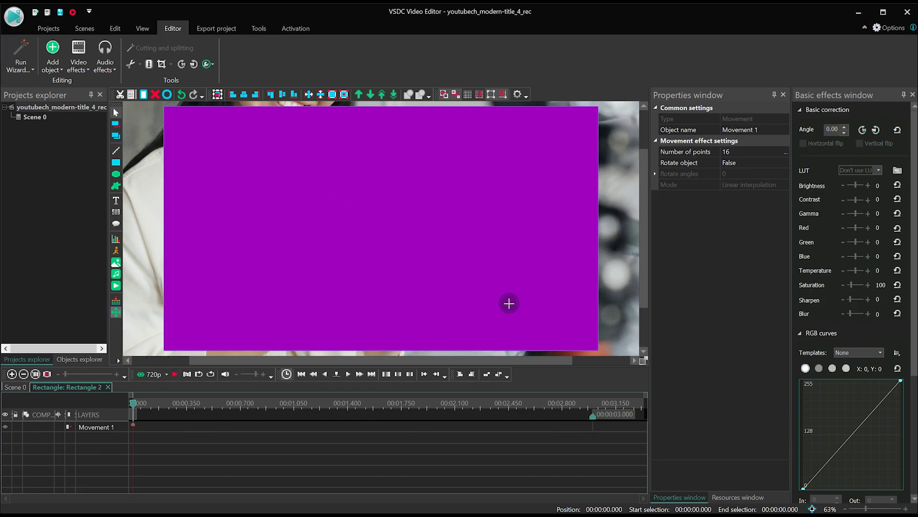
left_click(382, 233)
scroll(382, 305, "down", 5)
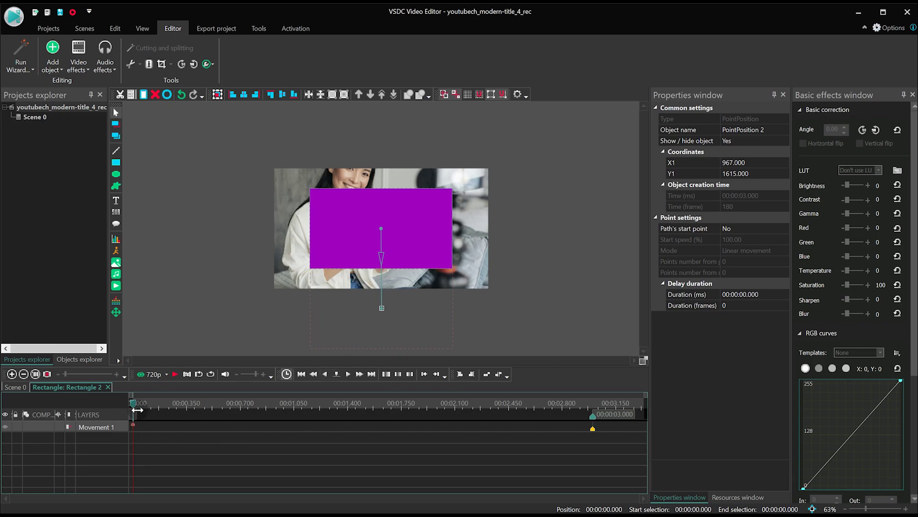
Preview the rectangle's movement and shift its start point to 00:00:01.000.
left_click(225, 406)
key("space")
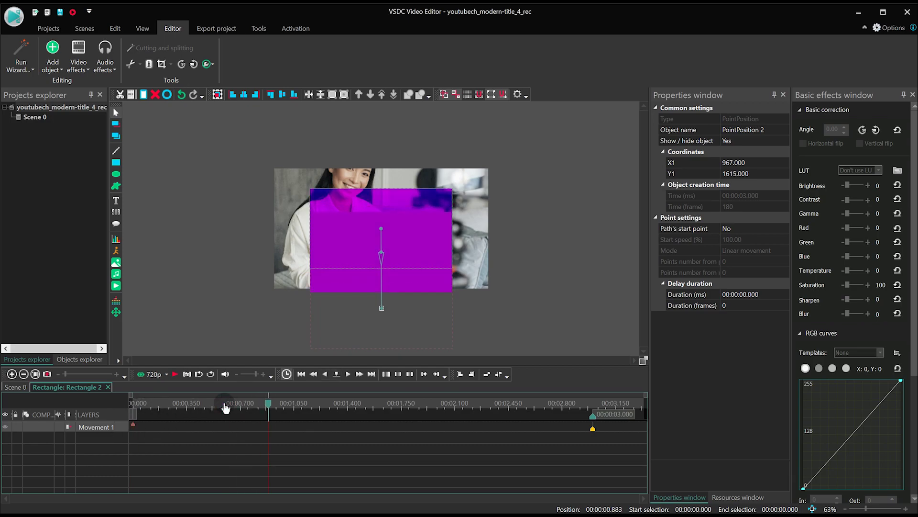
left_click(134, 426)
left_click_drag(292, 434, 286, 435)
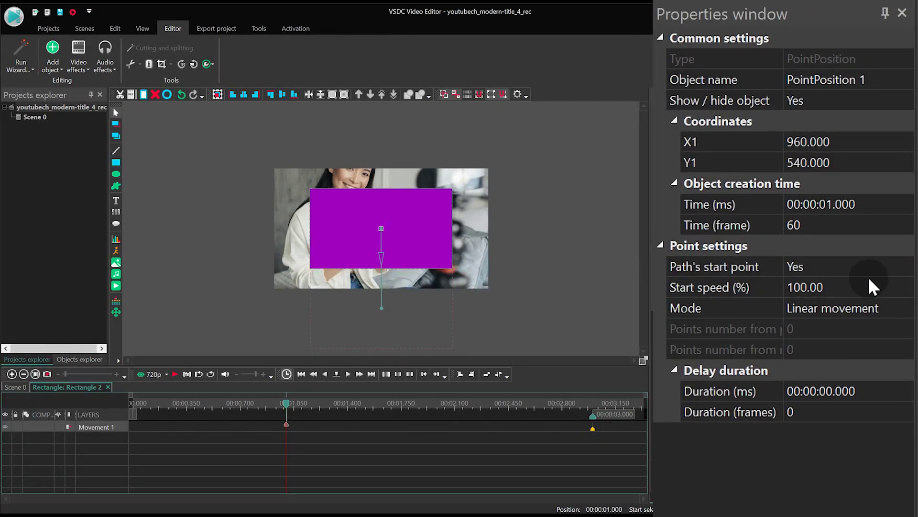
Set the start speed of the movement's start point to 0%.
left_click(888, 267)
left_click(883, 286)
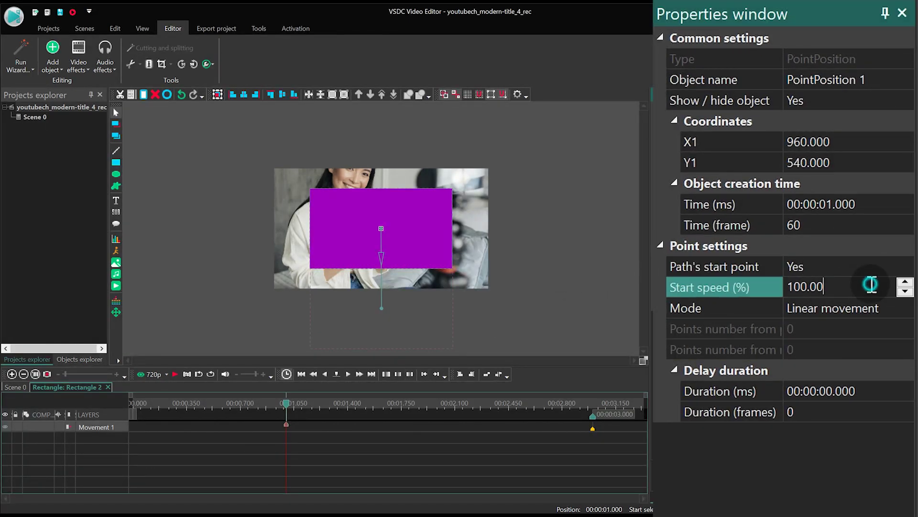
left_click_drag(808, 286, 759, 286)
type("0")
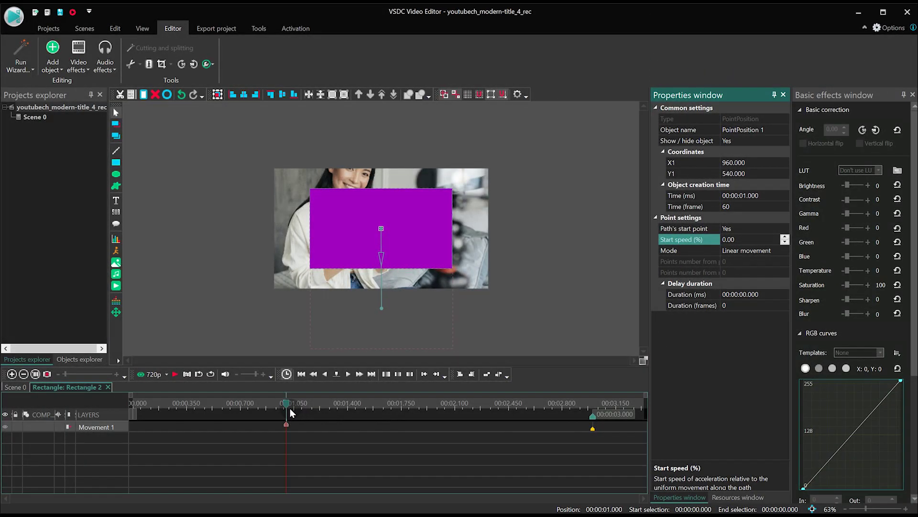
Shift the movement's end point to 00:00:02.000 and return the timeline cursor to the beginning.
key("space")
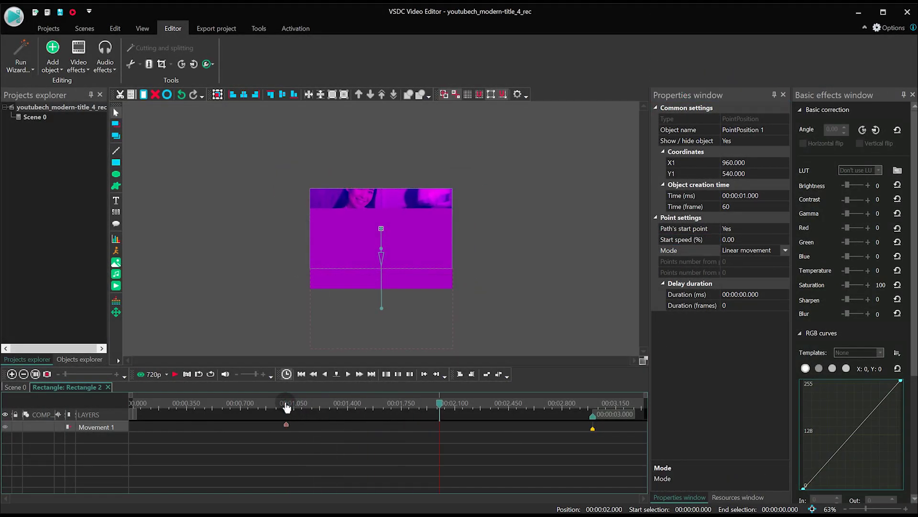
left_click_drag(595, 434, 443, 437)
left_click_drag(439, 403, 133, 403)
scroll(292, 254, "up", 1)
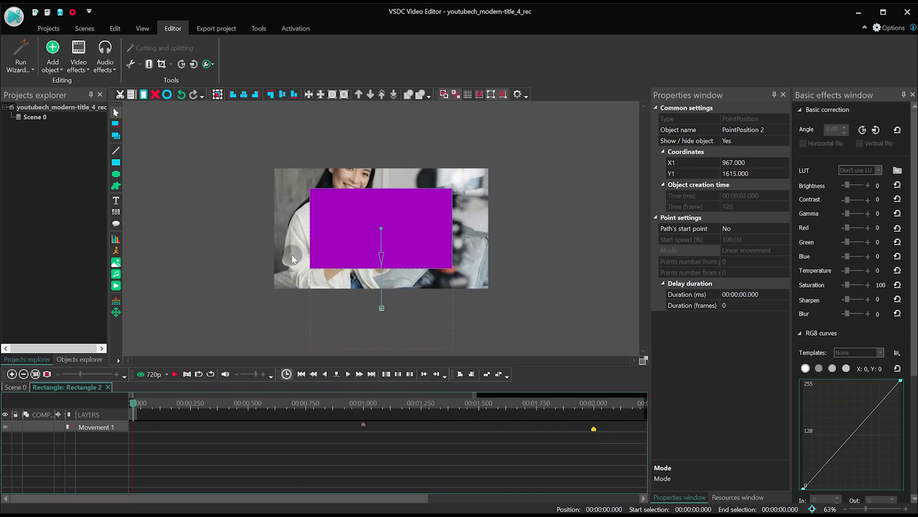
Return to the scene and add a text object reading SAMPLE in a box about 1235 × 472 px near the middle of the frame.
scroll(258, 239, "down", 1)
left_click(219, 222)
scroll(219, 222, "up", 5)
scroll(219, 222, "up", 4)
scroll(219, 222, "down", 3)
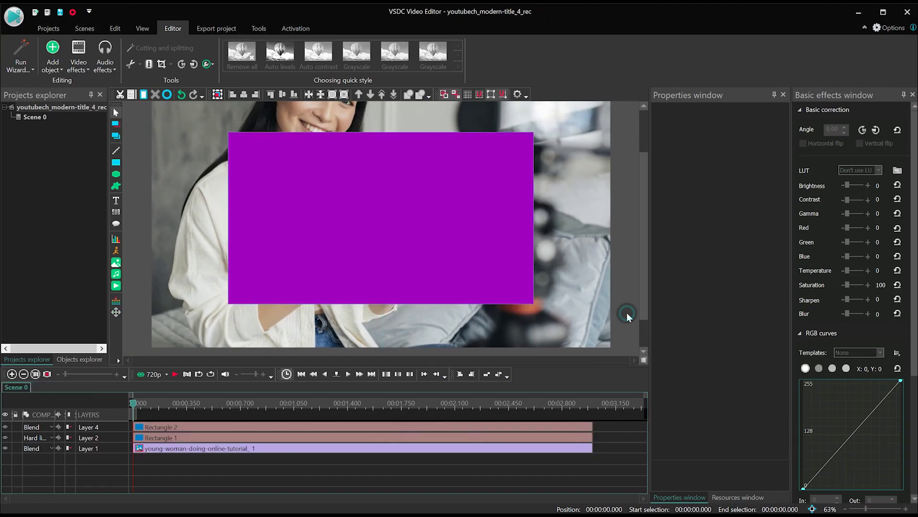
scroll(625, 312, "up", 3)
scroll(625, 311, "up", 3)
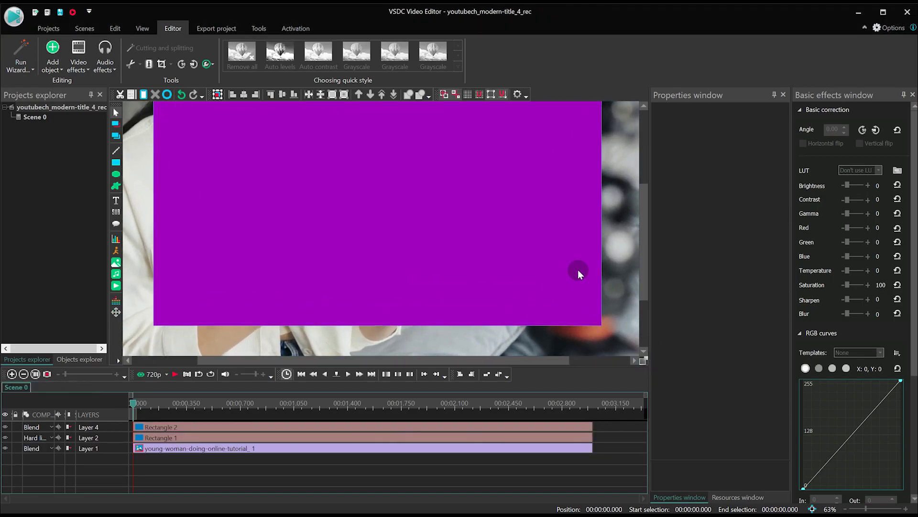
left_click_drag(642, 265, 648, 251)
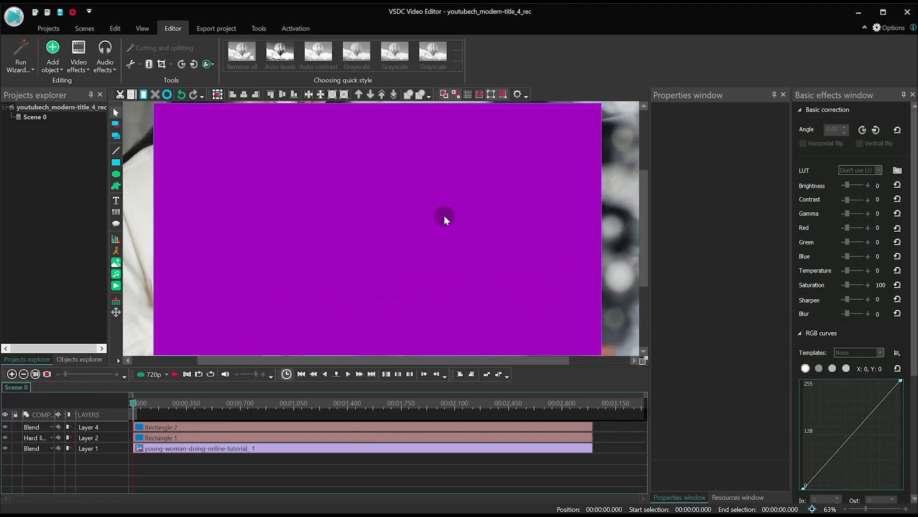
mouse_move(118, 204)
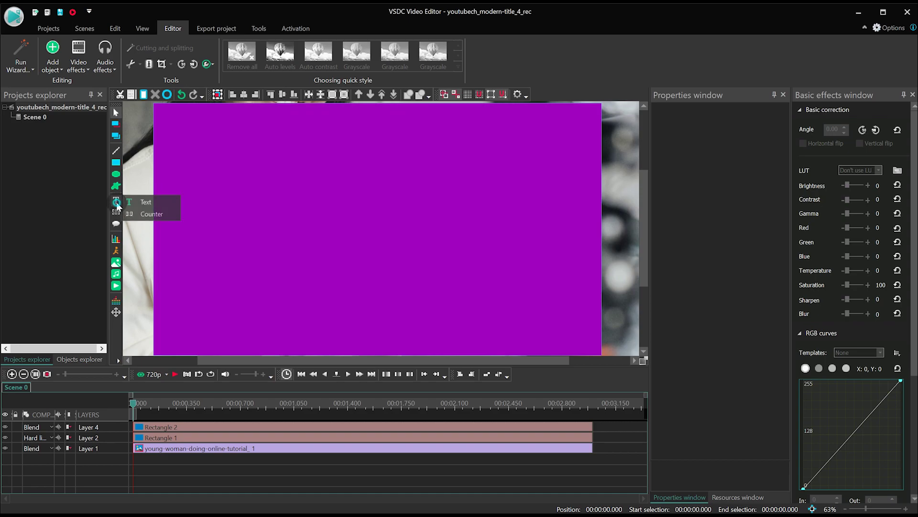
left_click(147, 202)
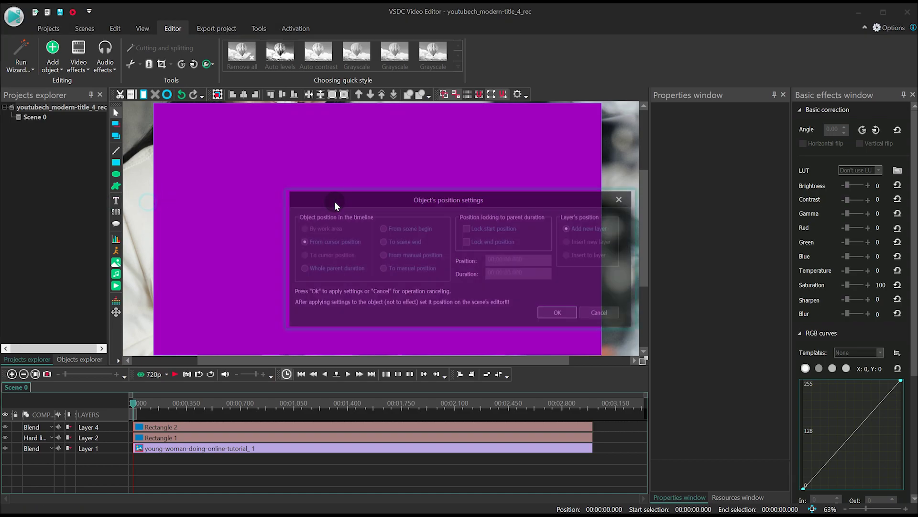
left_click_drag(251, 186, 539, 295)
type("SAMPLE")
Format the whole SAMPLE text with the Black font style at 120 pt.
key("ctrl+a")
left_click(412, 56)
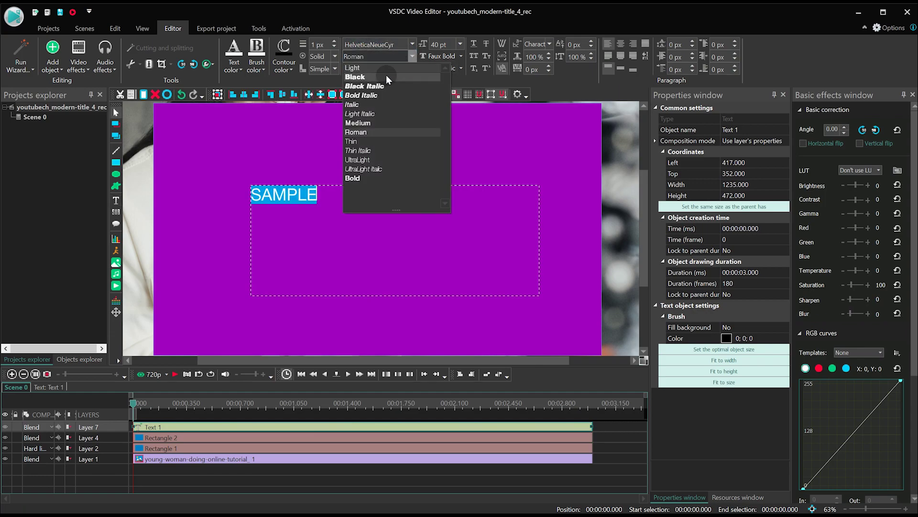
left_click(386, 75)
left_click(460, 44)
left_click(460, 70)
left_click(460, 44)
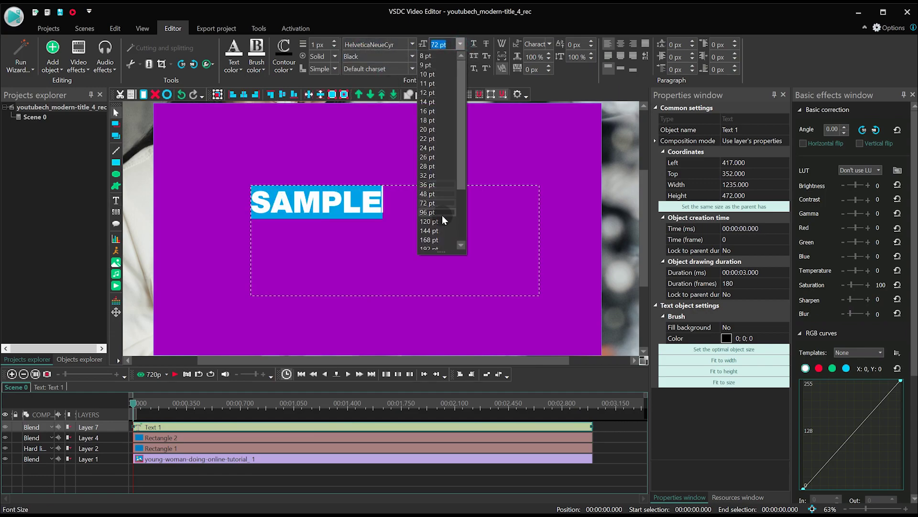
left_click(443, 220)
Center the SAMPLE text within its box and fit the box to the text size.
left_click(620, 56)
left_click(620, 68)
left_click(502, 56)
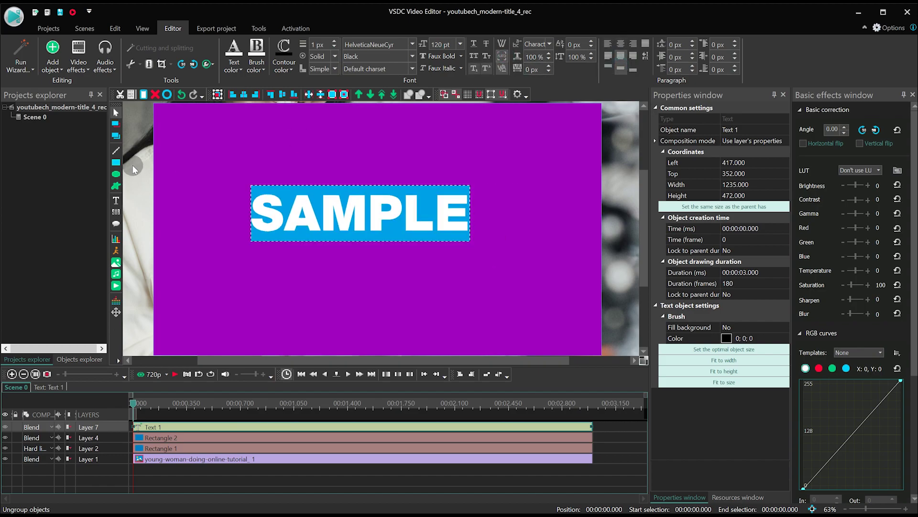
Center the SAMPLE text horizontally and vertically in the frame and shorten its duration to 00:00:02.000.
left_click(314, 136)
left_click(244, 94)
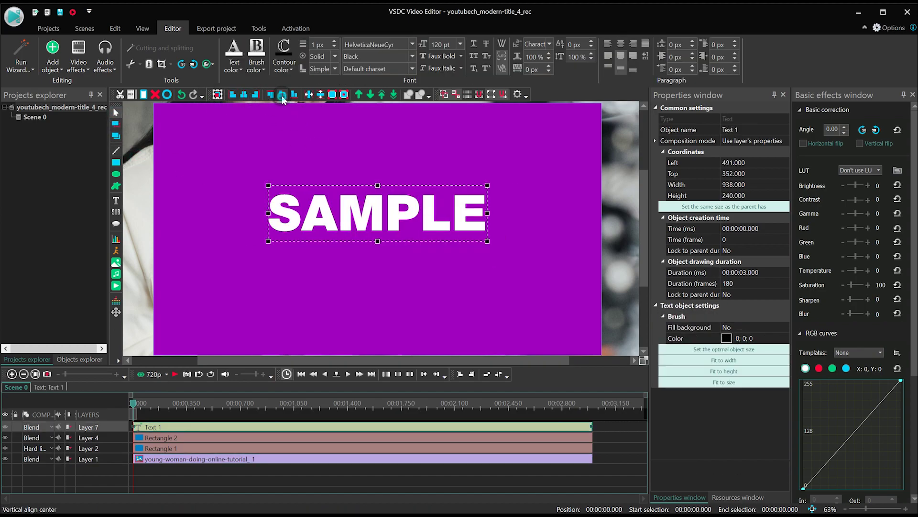
left_click(282, 95)
left_click_drag(393, 406, 439, 405)
left_click_drag(592, 428, 445, 439)
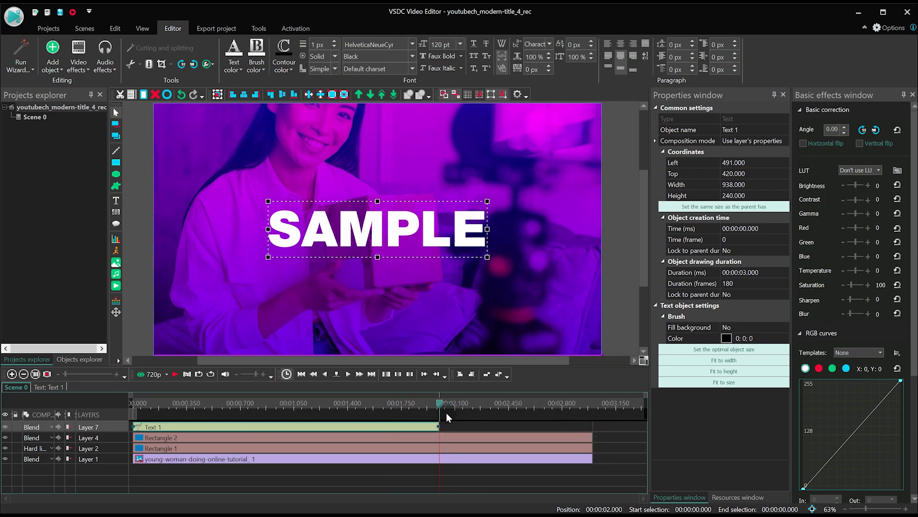
Convert the SAMPLE text object on the timeline to a sprite.
left_click(139, 398)
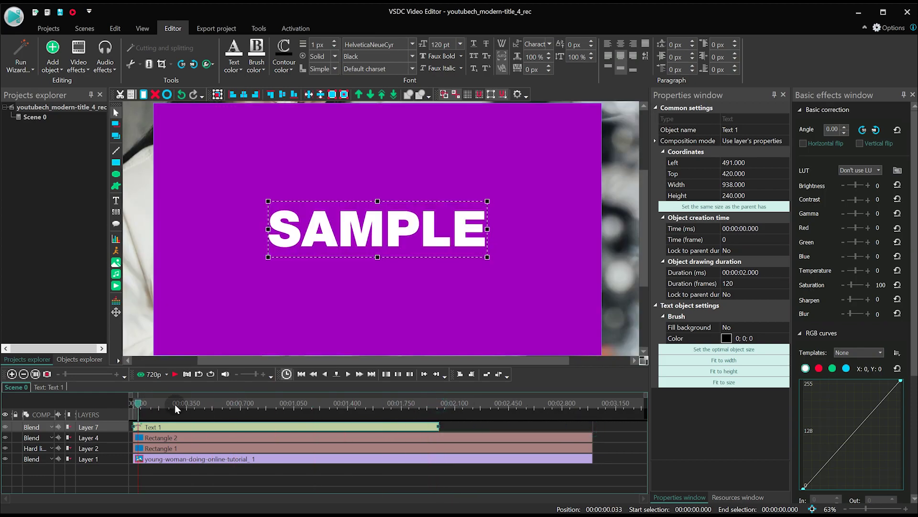
right_click(209, 429)
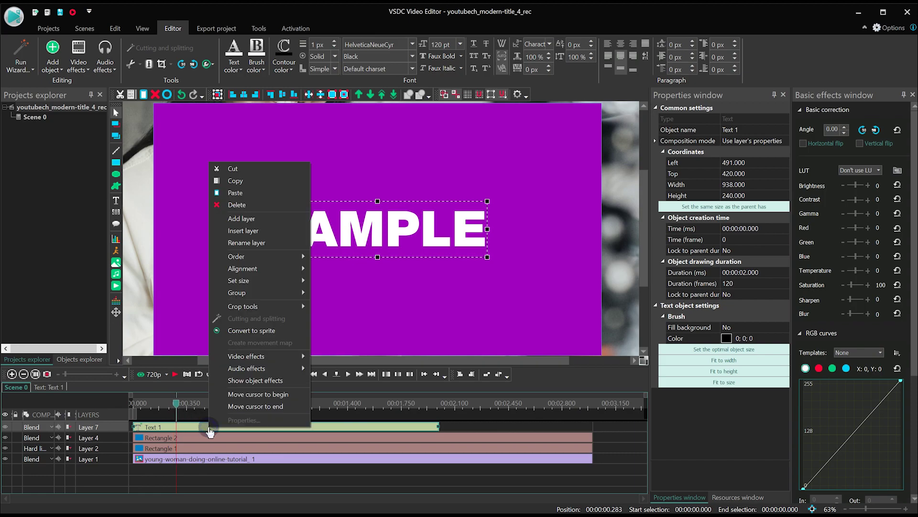
left_click(288, 333)
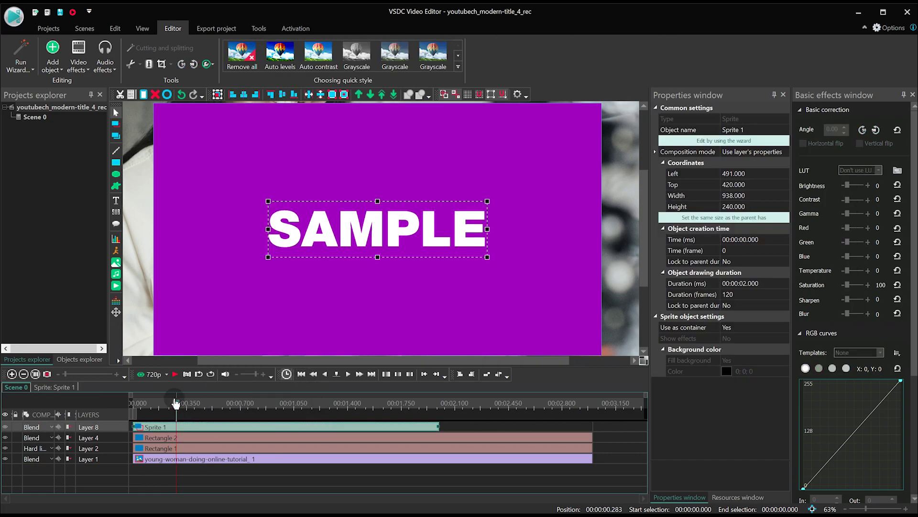
Open the sprite and move the text straight up to a Top coordinate of 180 px with the timeline at the start.
double_click(181, 427)
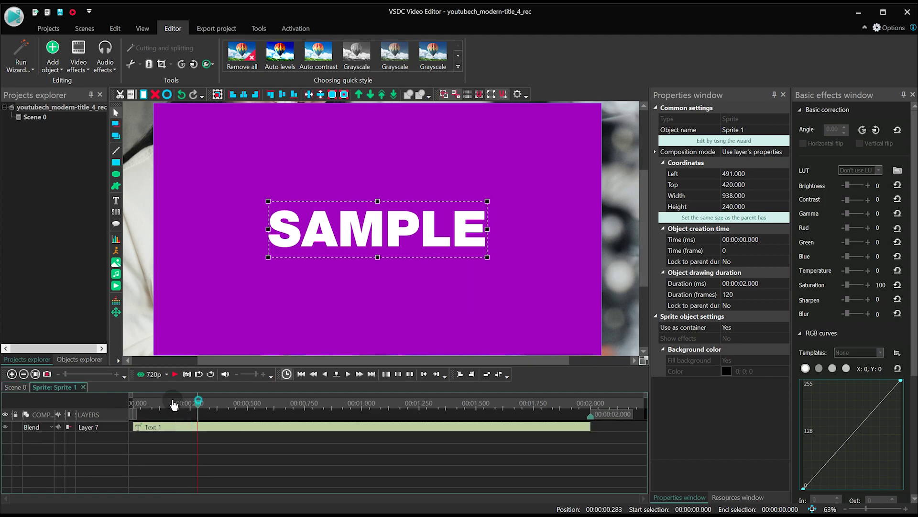
left_click_drag(174, 405, 133, 405)
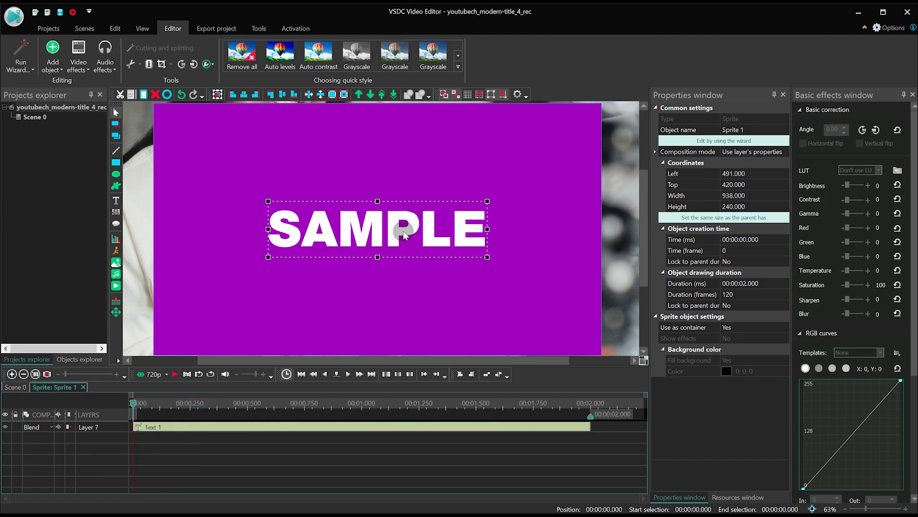
left_click_drag(390, 232, 392, 181)
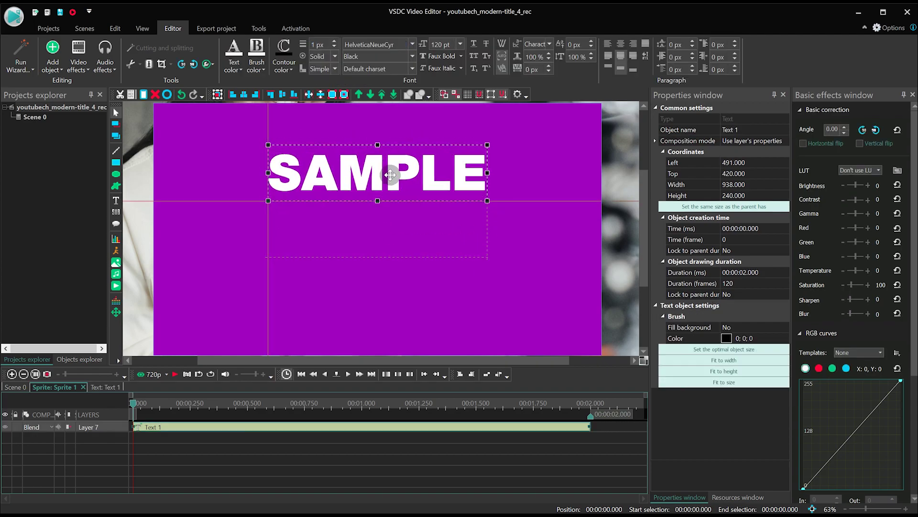
Inside the text object, add a downward movement with object-end points at X 961, Y 542 and X 961, Y 779, continuing the trajectory.
double_click(195, 426)
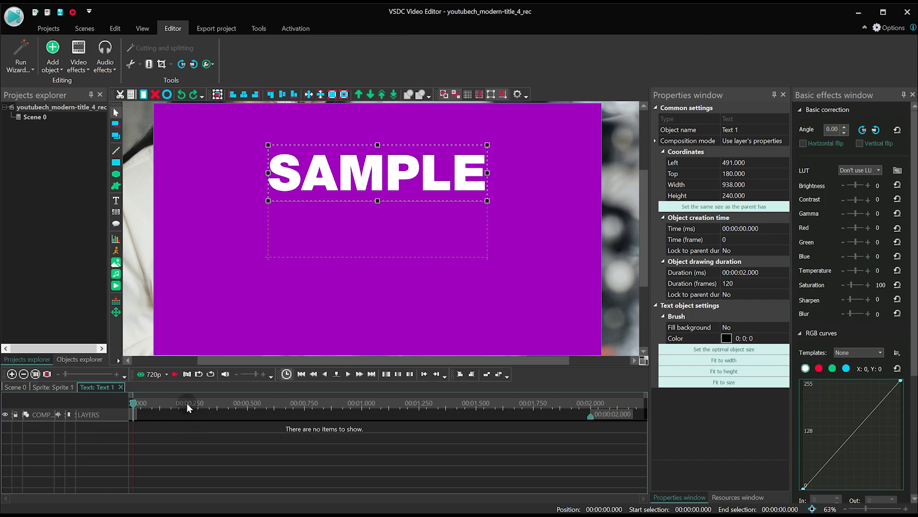
left_click(116, 312)
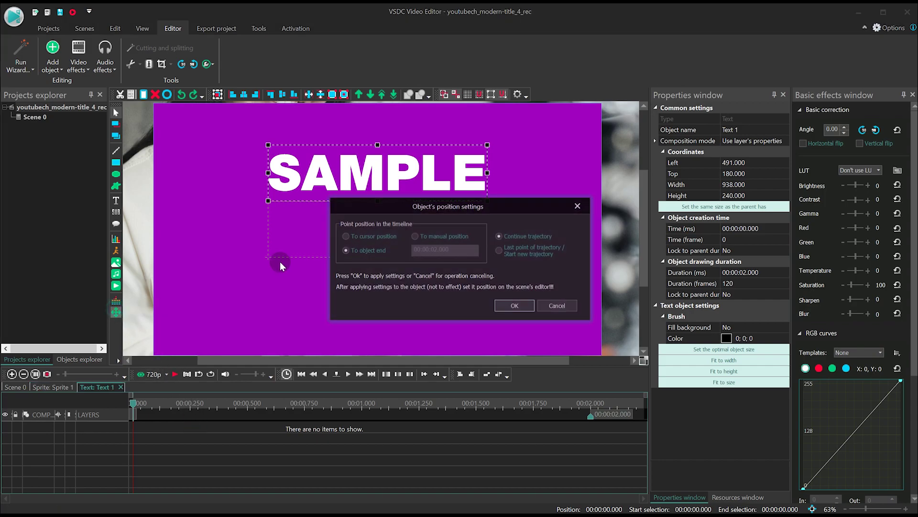
key("Return")
left_click(378, 172)
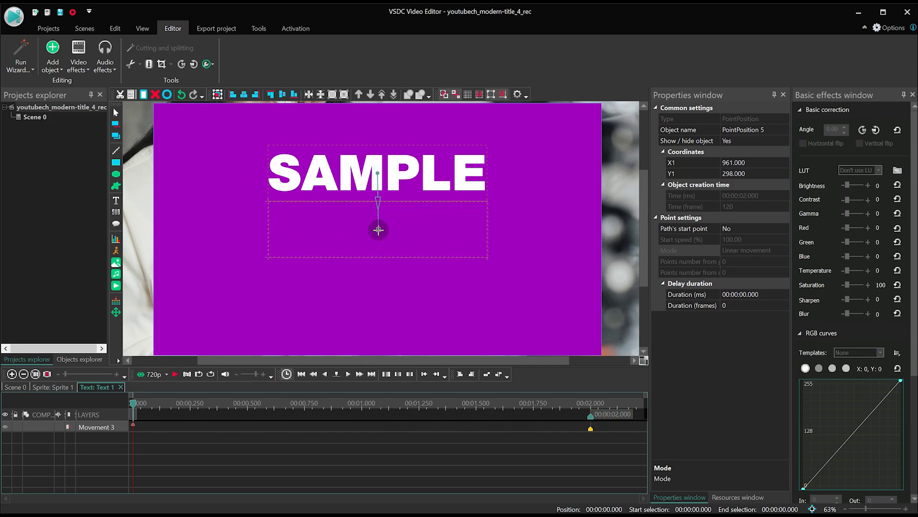
left_click(377, 230)
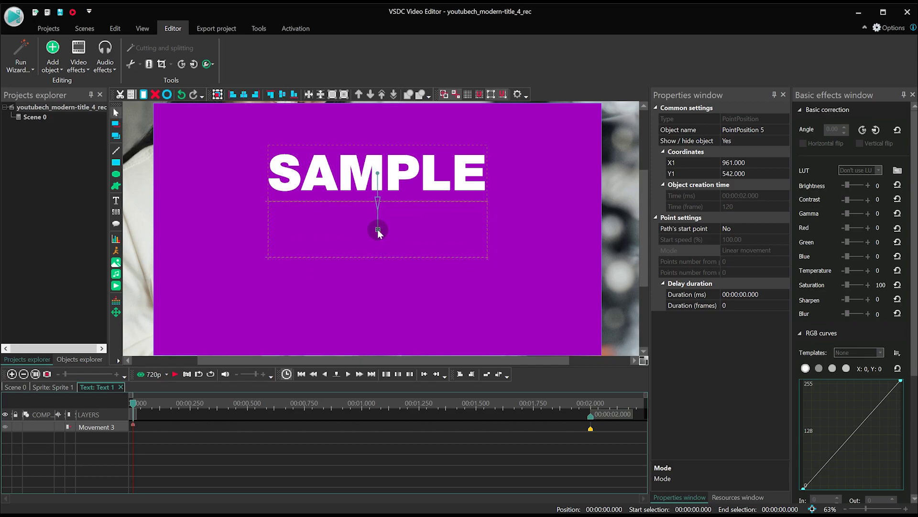
left_click(116, 312)
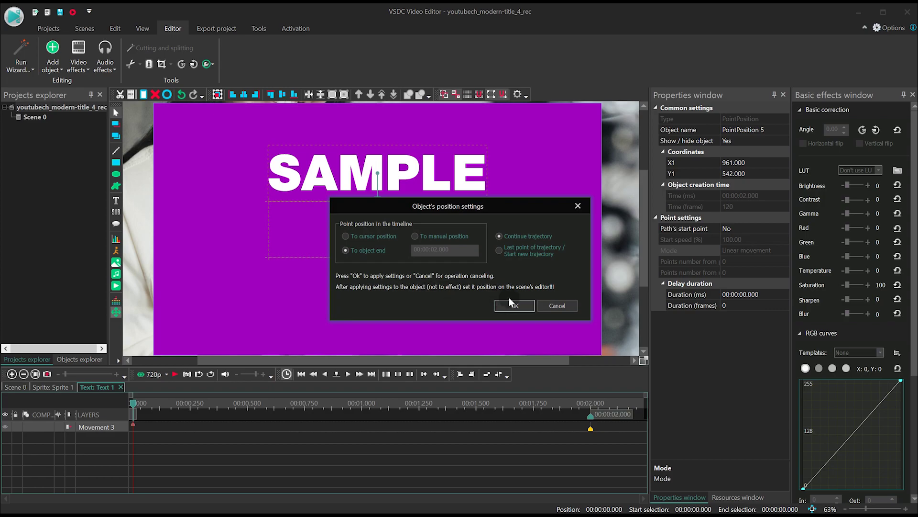
left_click(515, 306)
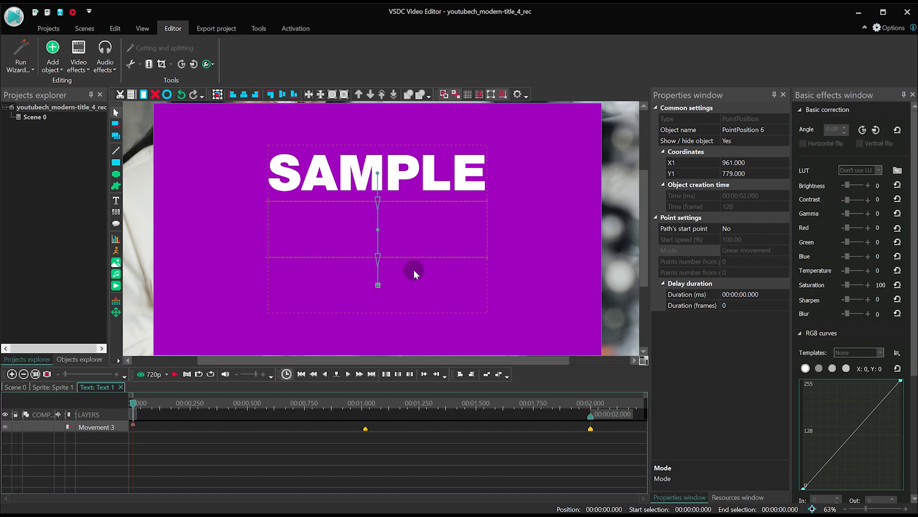
Set the start speed of the movement's first point to 0% and preview the motion from the beginning.
left_click(133, 426)
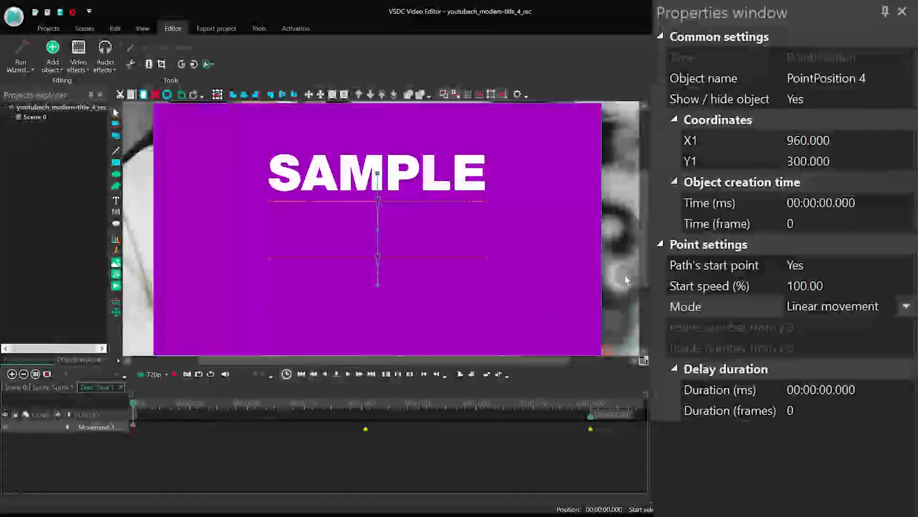
left_click(797, 263)
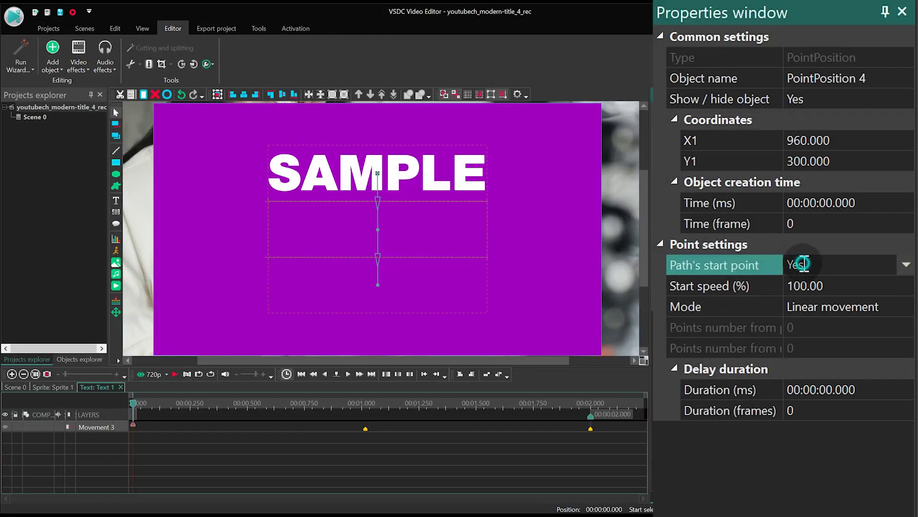
left_click(854, 284)
left_click_drag(787, 285, 774, 273)
type("0")
key("Return")
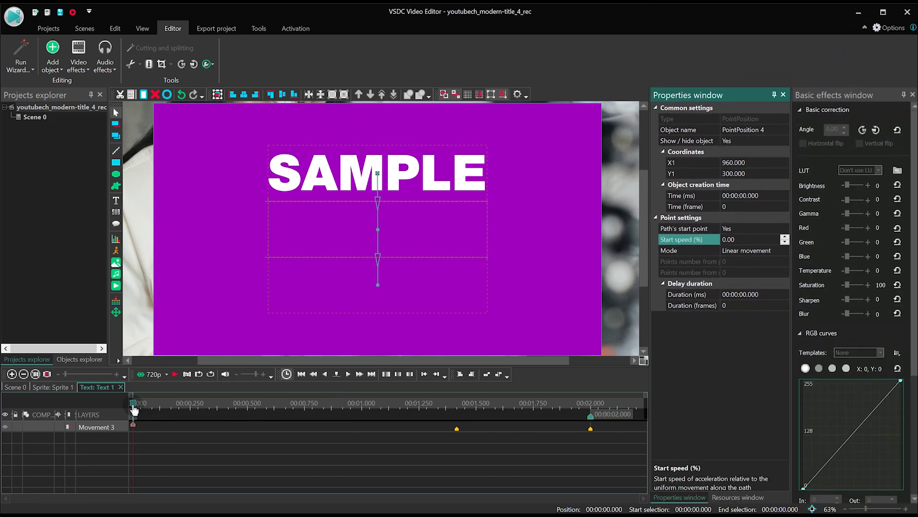
left_click(136, 407)
key("space")
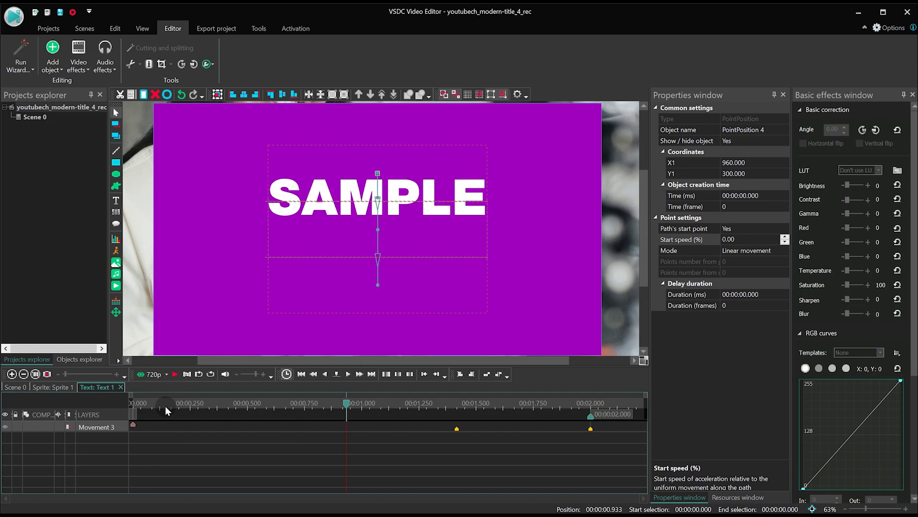
Make the middle movement point a path's start point, place it at 00:00:01.000 and play the animation.
left_click(457, 430)
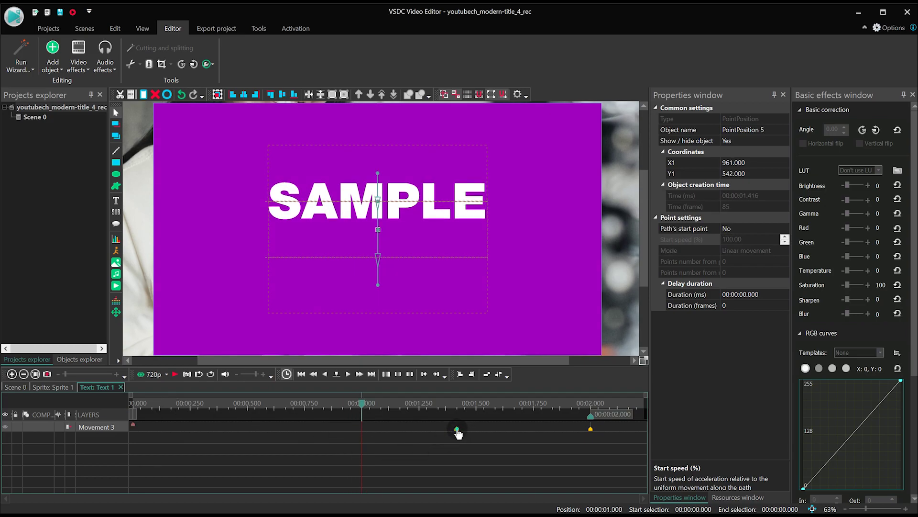
left_click(780, 232)
left_click(785, 230)
left_click(774, 236)
left_click_drag(458, 429, 363, 432)
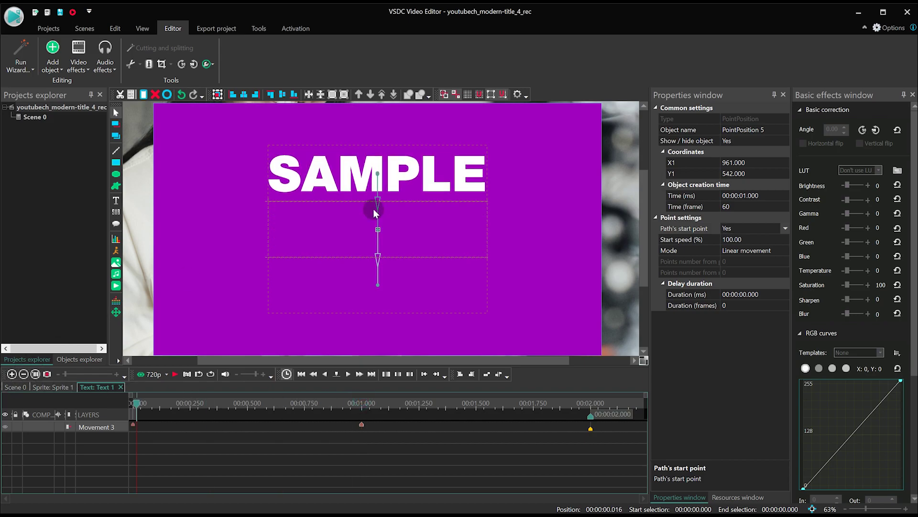
key("space")
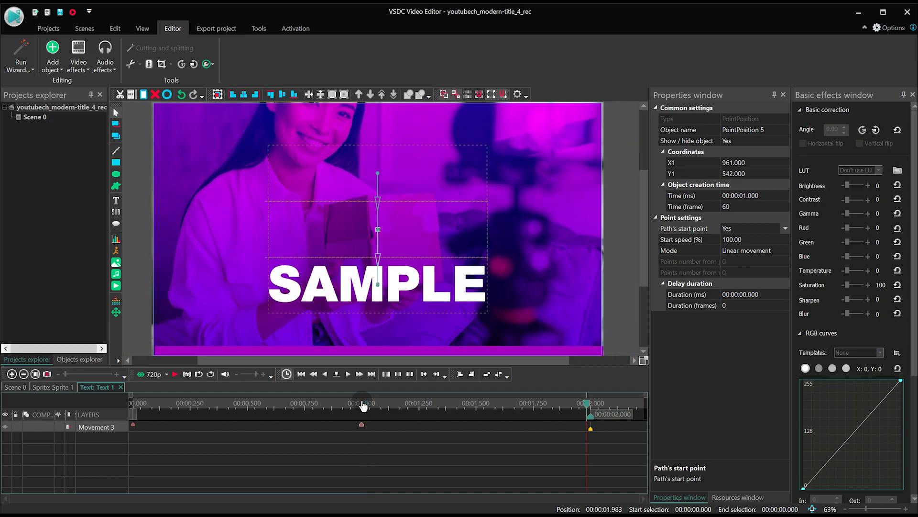
Back in the scene at time zero, set the sprite's Use as container to No, Show effects to Yes and Fill background to No.
left_click(14, 388)
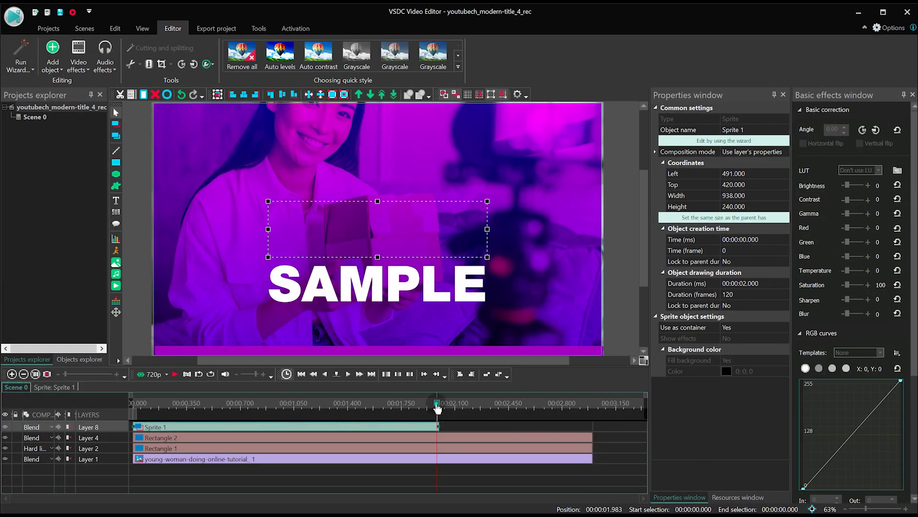
left_click_drag(437, 405, 37, 387)
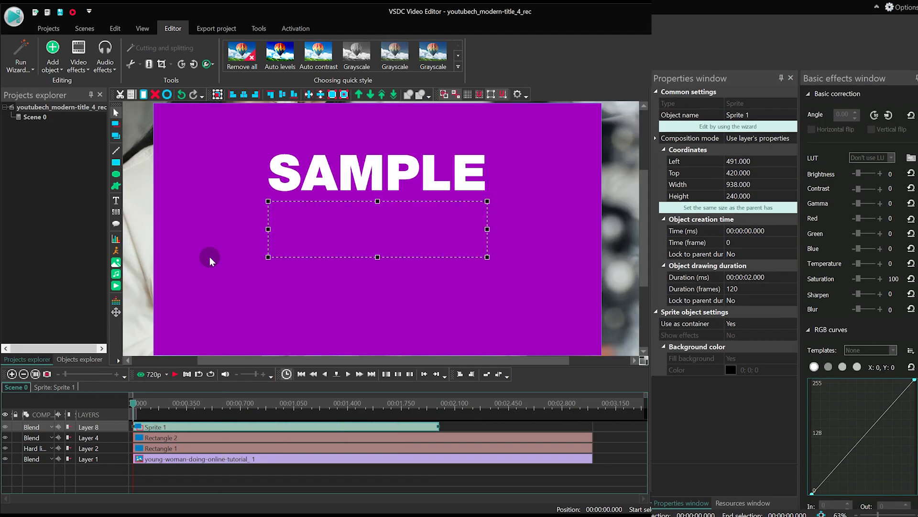
left_click(780, 325)
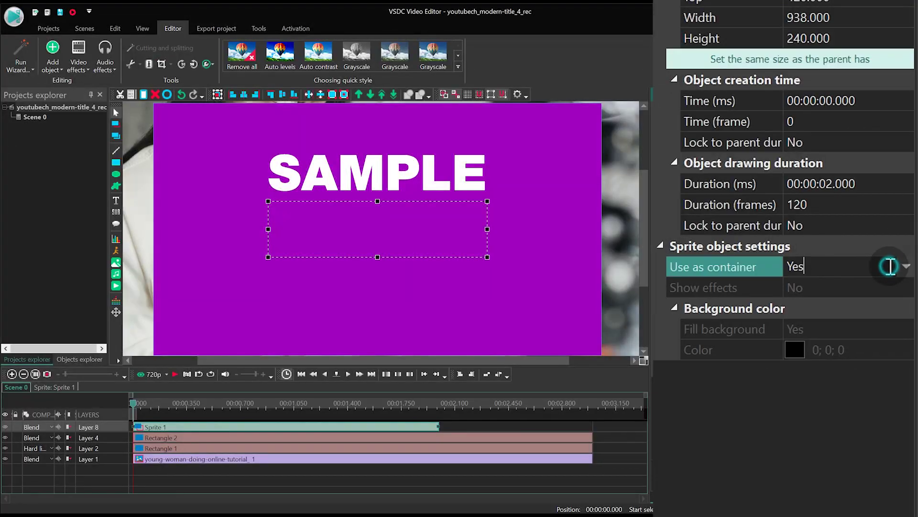
left_click(904, 266)
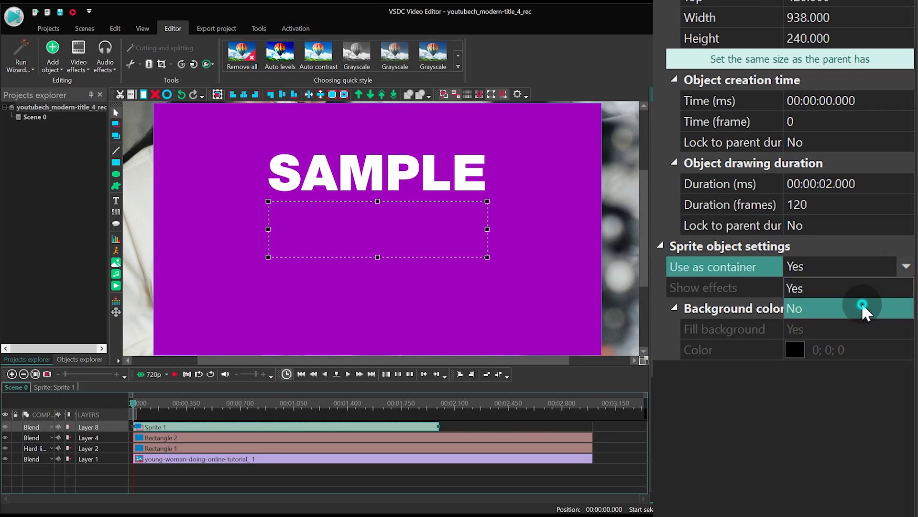
left_click(861, 307)
left_click(862, 288)
left_click(905, 287)
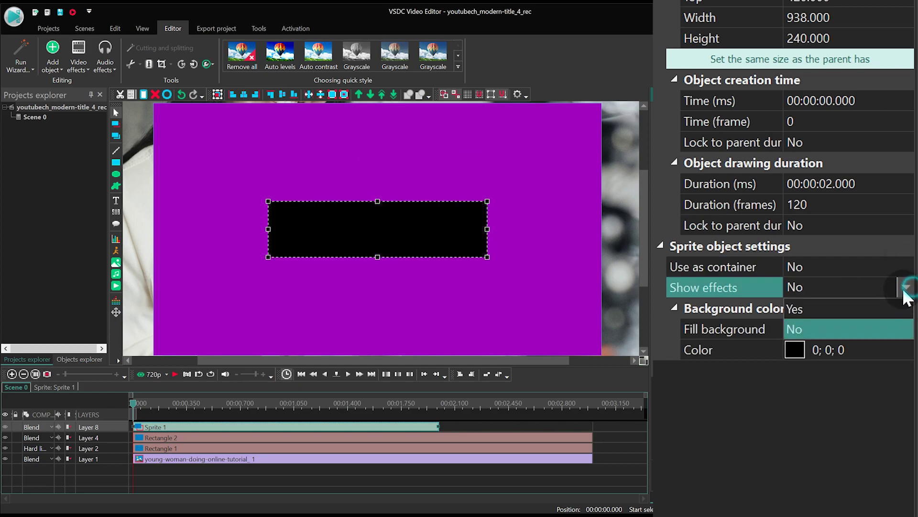
left_click(875, 306)
left_click(868, 328)
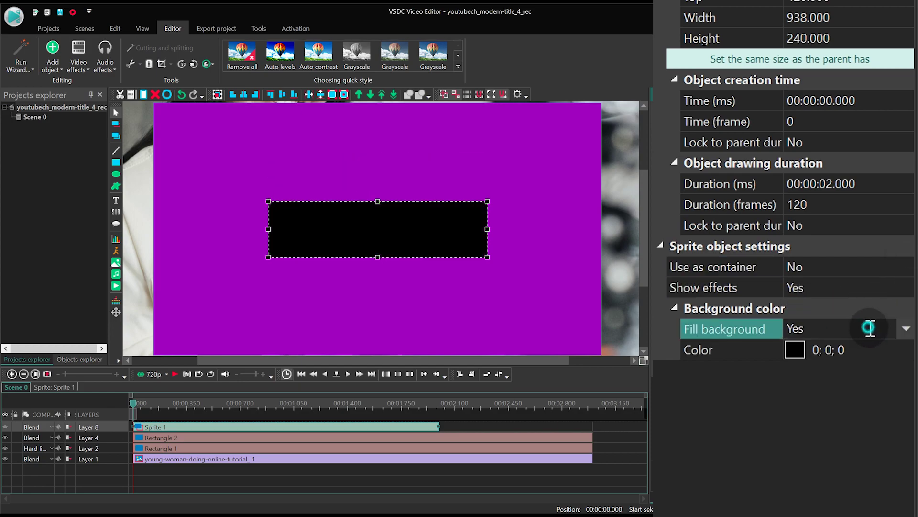
left_click(904, 328)
left_click(862, 370)
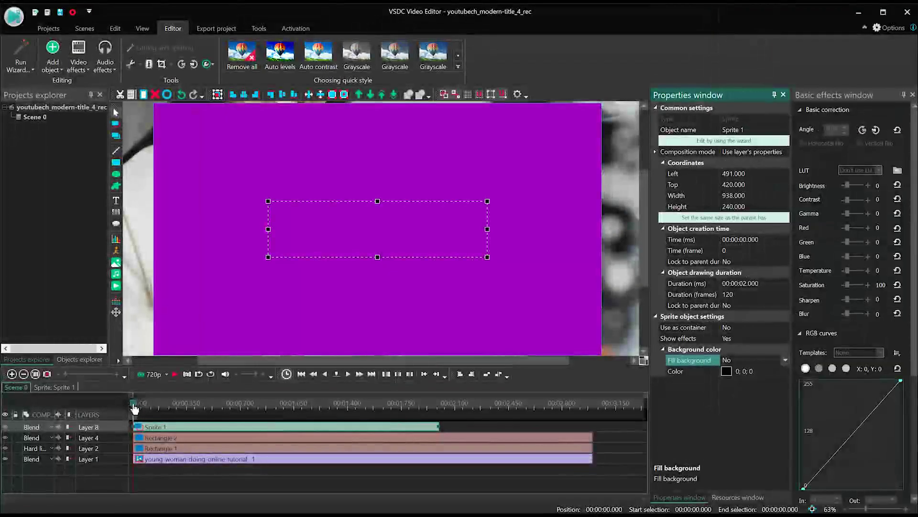
Preview the scene from the start to check the sprite, and return the timeline cursor to the beginning.
left_click(136, 406)
key("space")
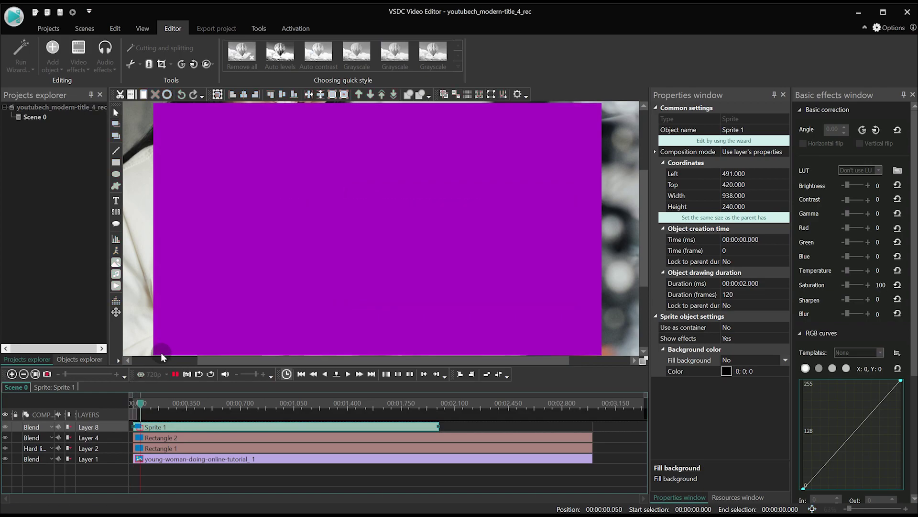
key("space")
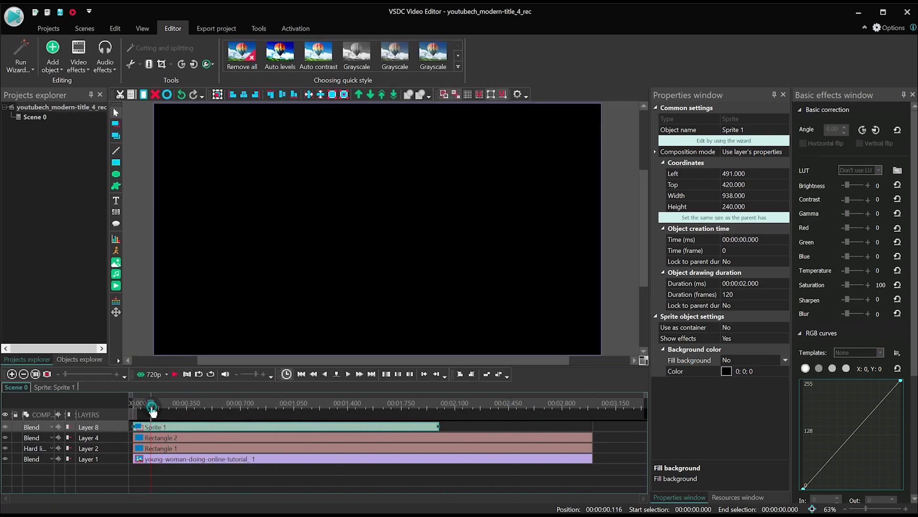
left_click(151, 404)
left_click_drag(151, 403, 109, 399)
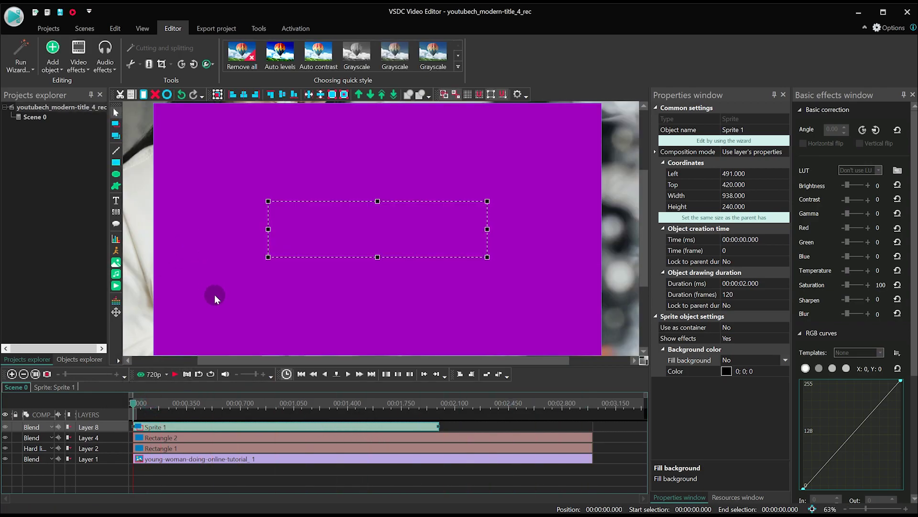
Paste a copy of the sprite and shift it on the timeline so that it starts at 00:00:01.000.
key("ctrl+v")
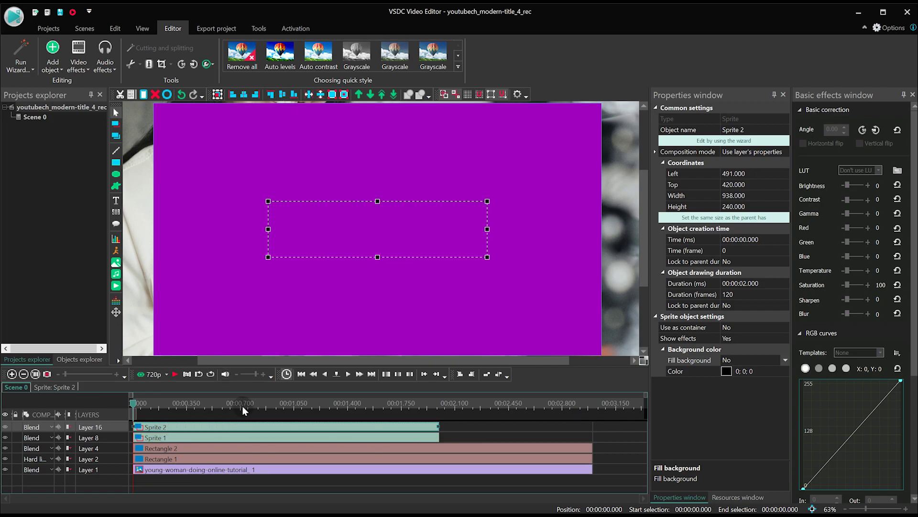
left_click(225, 402)
key("Right")
key("Right")
key("Right")
key("Right")
key("Right")
key("Right")
key("Right")
key("Right")
key("Right")
key("Right")
key("Right")
key("Right")
key("Right")
key("Right")
key("Right")
key("Right")
key("Right")
key("Right")
key("Right")
key("Right")
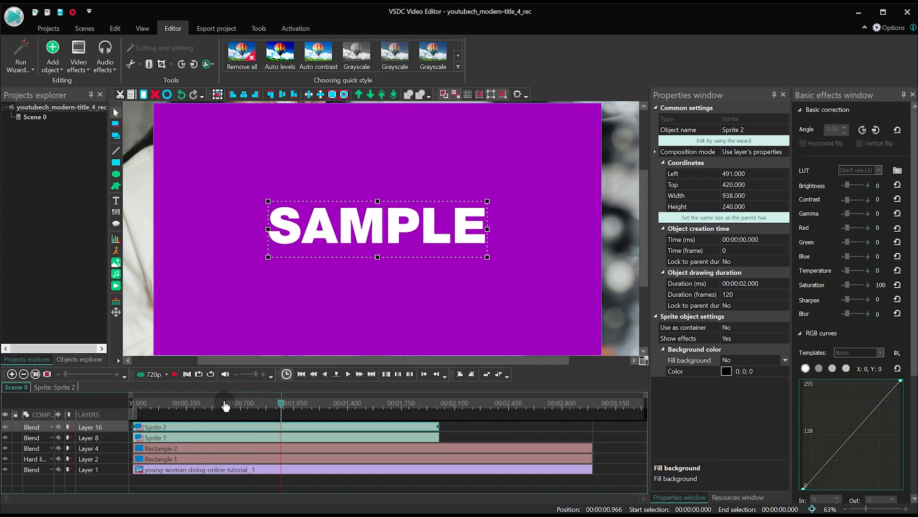
left_click_drag(159, 432, 307, 427)
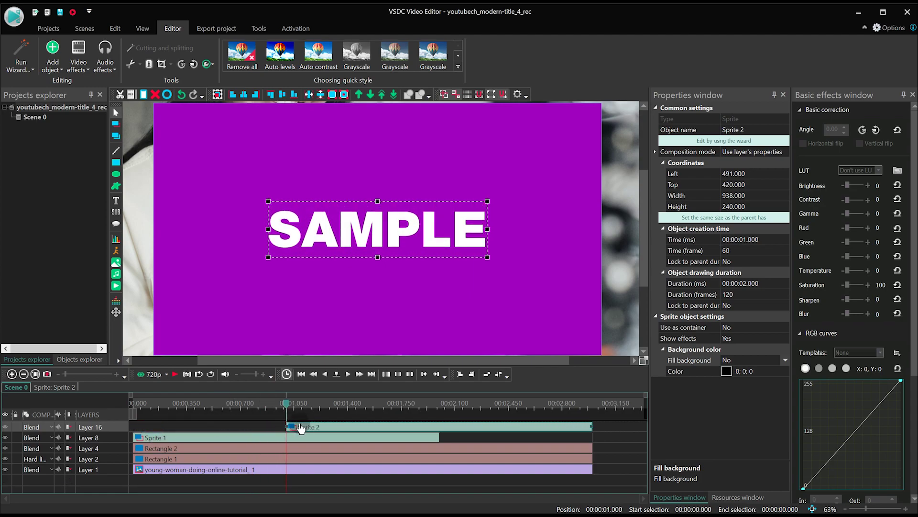
Open the text inside the copied sprite, preview its movement and replace the wording with TEXT.
double_click(314, 431)
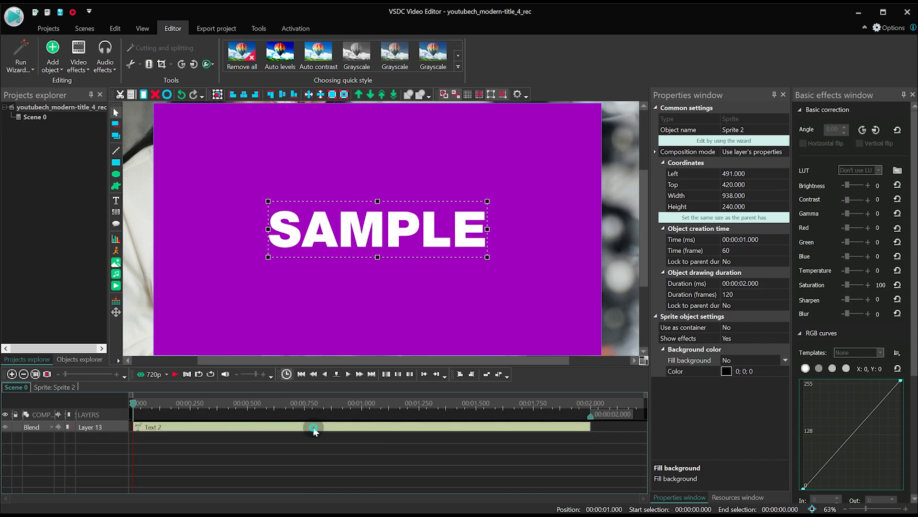
left_click(314, 430)
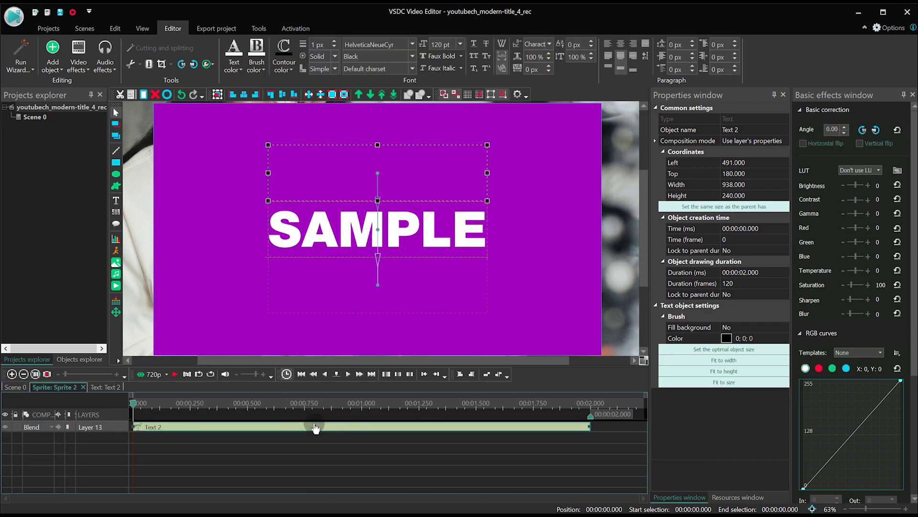
key("space")
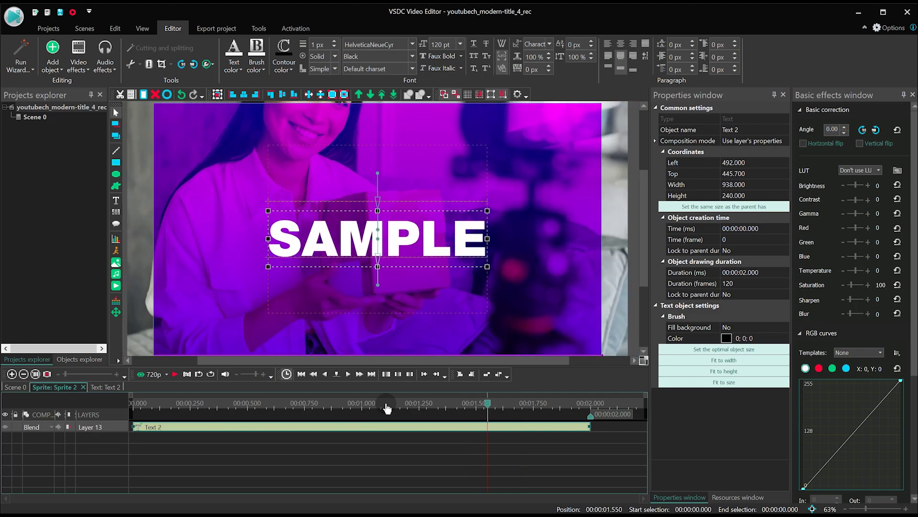
key("ctrl+a")
type("TEXT")
key("ctrl+a")
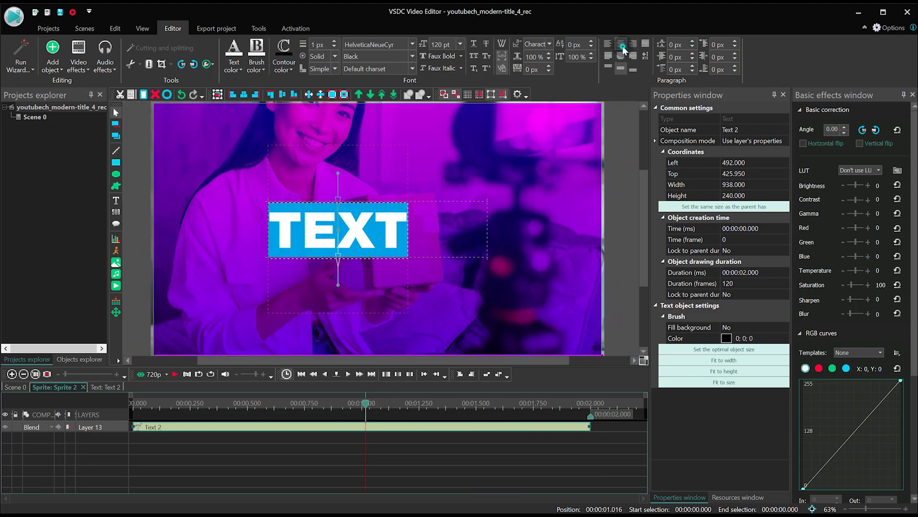
Centre-align the word TEXT, centre its box horizontally in the sprite frame and preview its movement.
left_click(115, 112)
left_click_drag(382, 236, 429, 233)
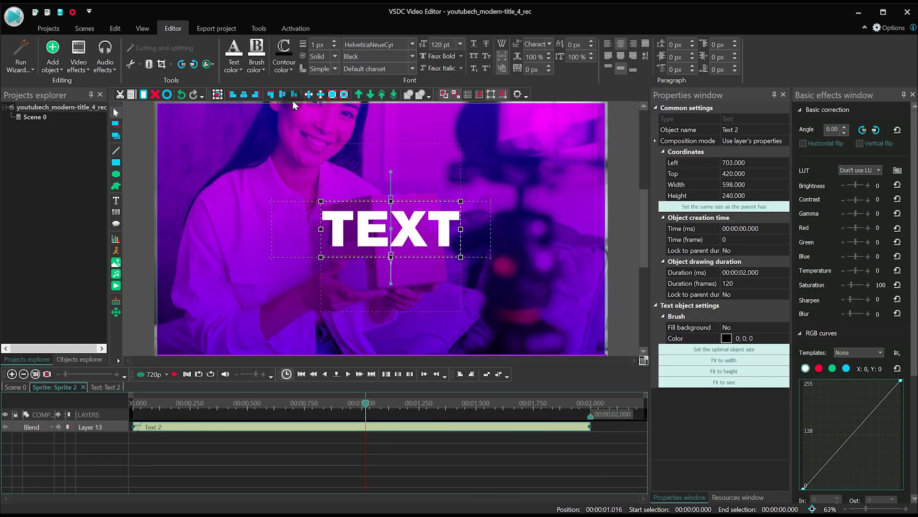
left_click(243, 94)
left_click(174, 374)
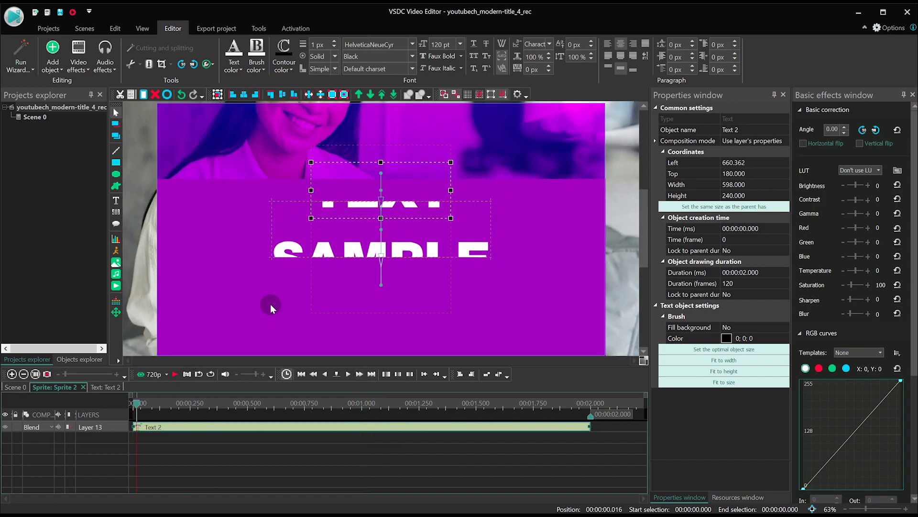
left_click(385, 404)
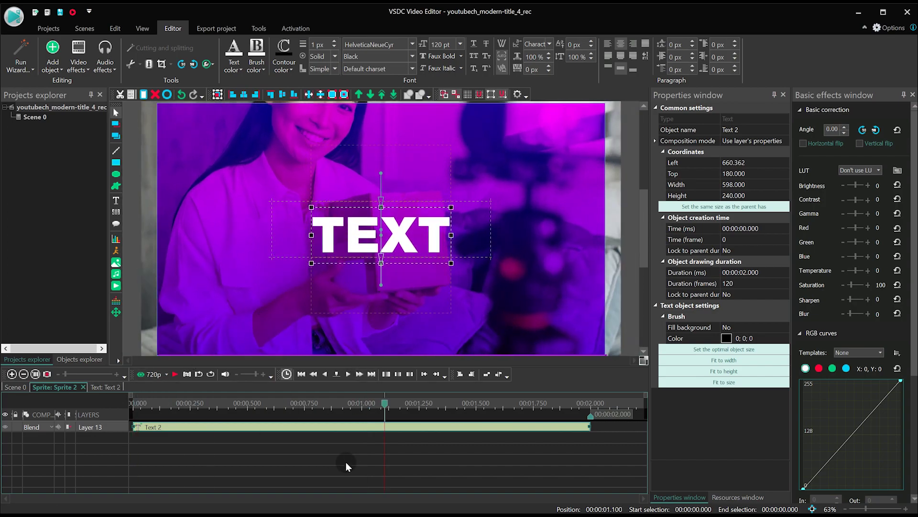
Open the text's movement effect and delete its last movement point at 00:00:02.000.
double_click(326, 428)
left_click(136, 400)
key("space")
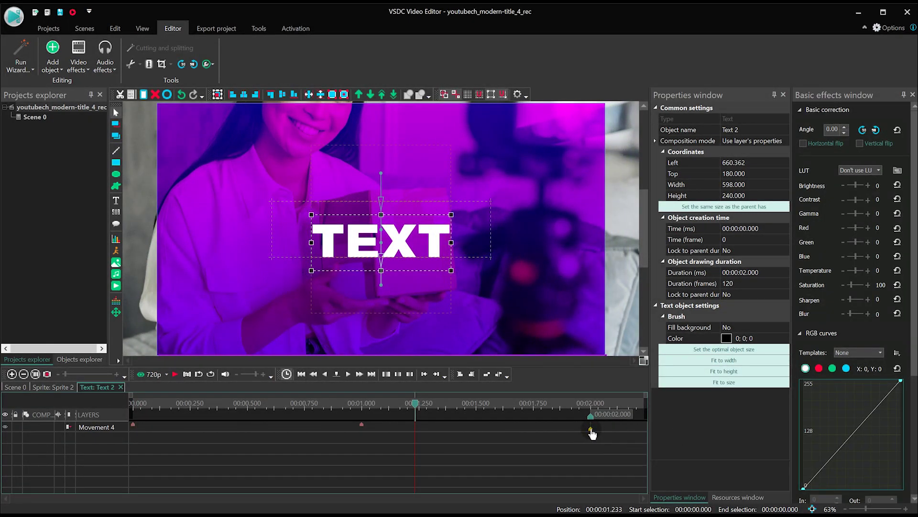
left_click(591, 430)
right_click(591, 430)
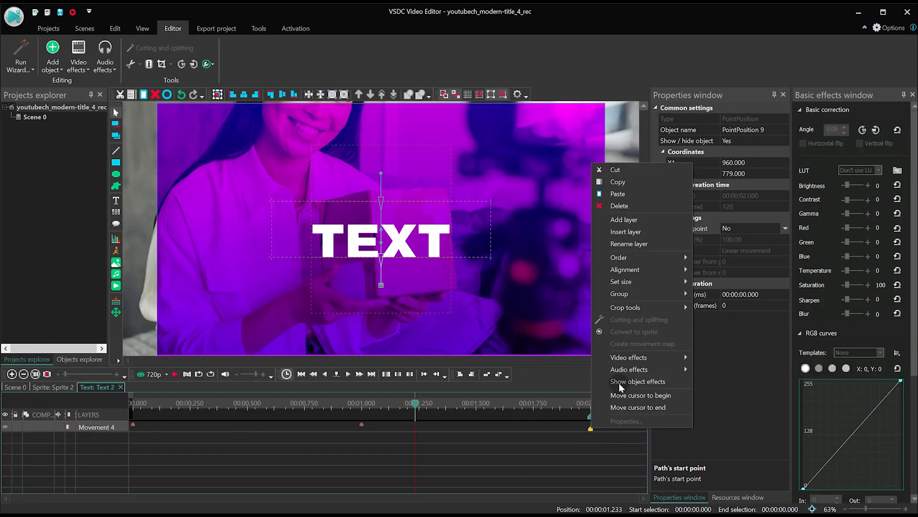
left_click(645, 205)
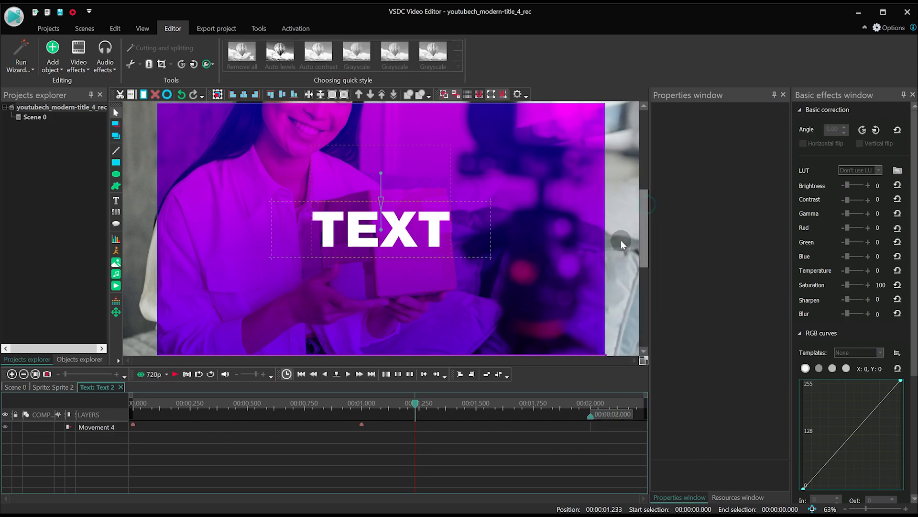
Reset the timeline cursor to the start, return to Scene 0 and play the animation up to 00:00:02.000.
left_click_drag(415, 402, 18, 350)
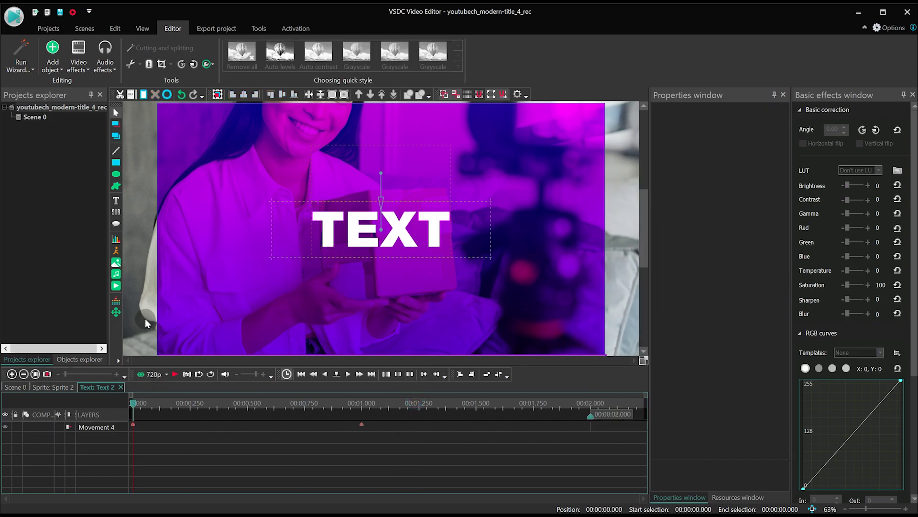
left_click(27, 358)
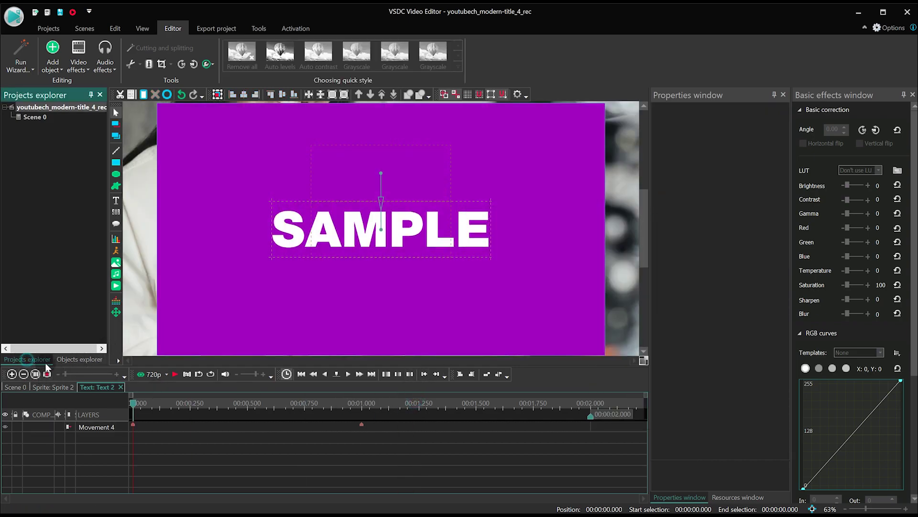
left_click(16, 386)
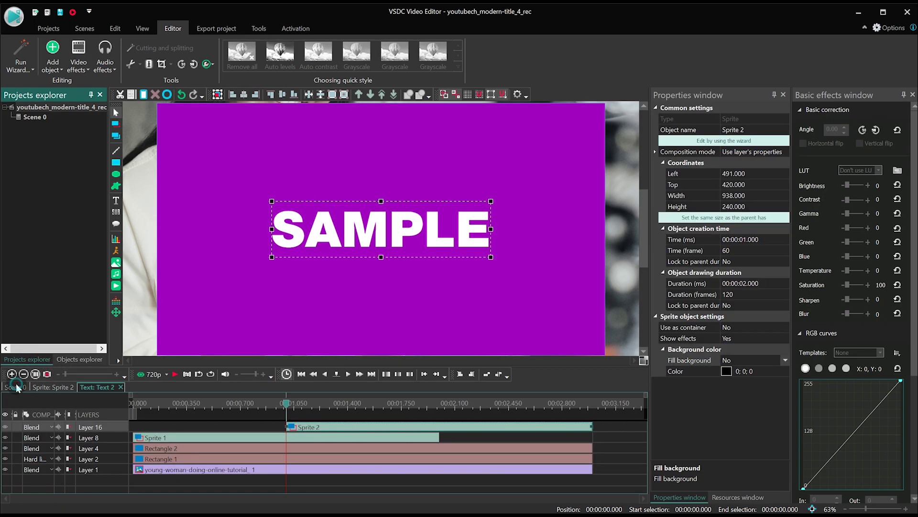
key("space")
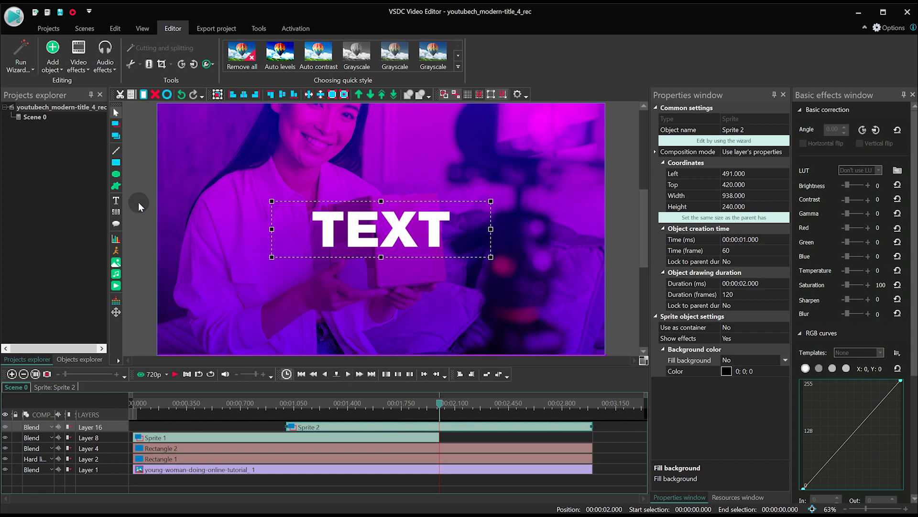
Add a Lorem ipsum text object about 1585 × 255 px below the title, starting at 00:00:02.000.
left_click(116, 202)
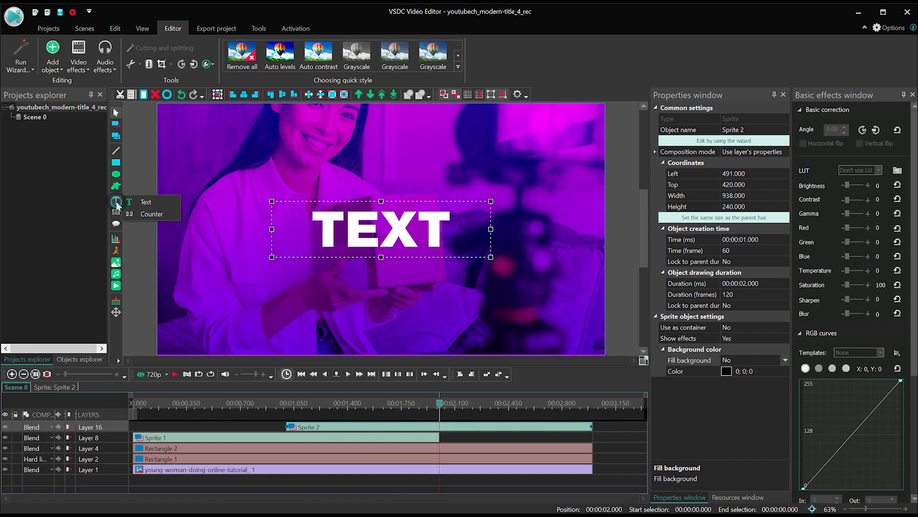
left_click(146, 202)
key("Return")
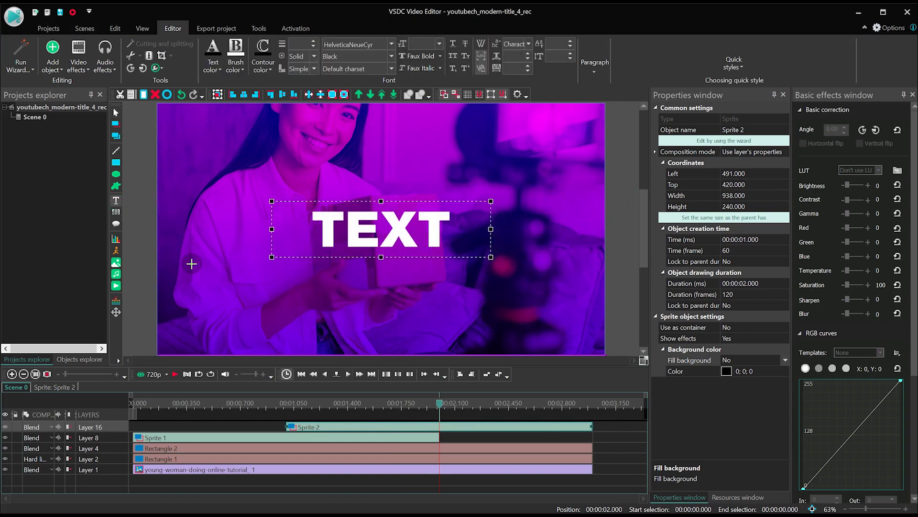
left_click_drag(201, 273, 570, 332)
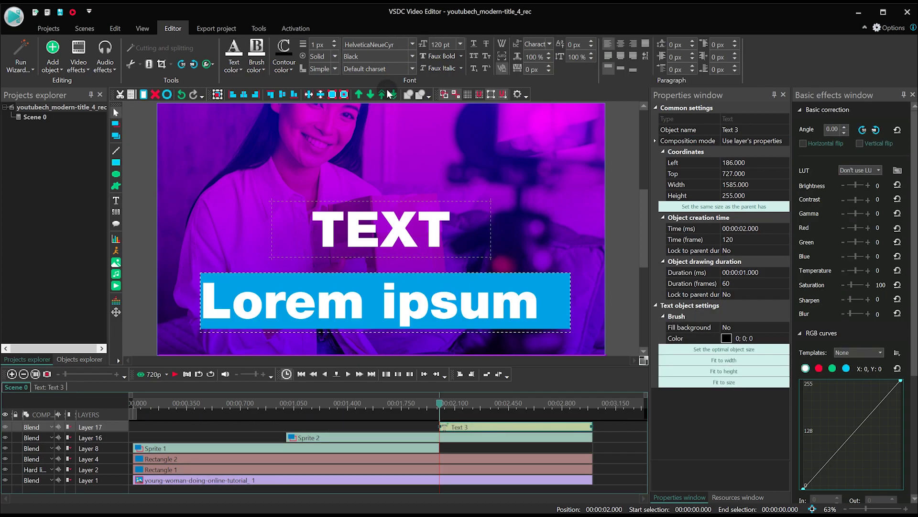
Set the Lorem ipsum text to the Medium font style at 20 pt and wrap it onto several lines.
left_click(402, 58)
left_click(374, 124)
left_click(461, 44)
left_click(447, 117)
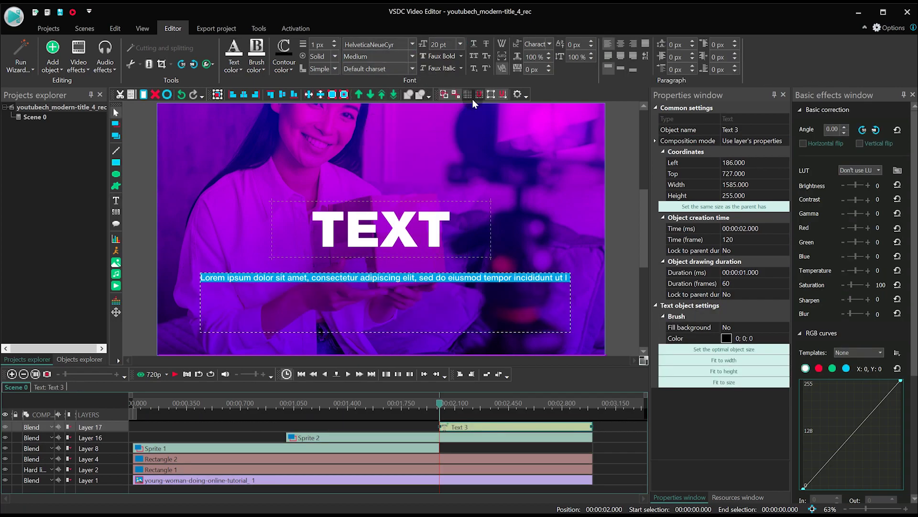
left_click(501, 45)
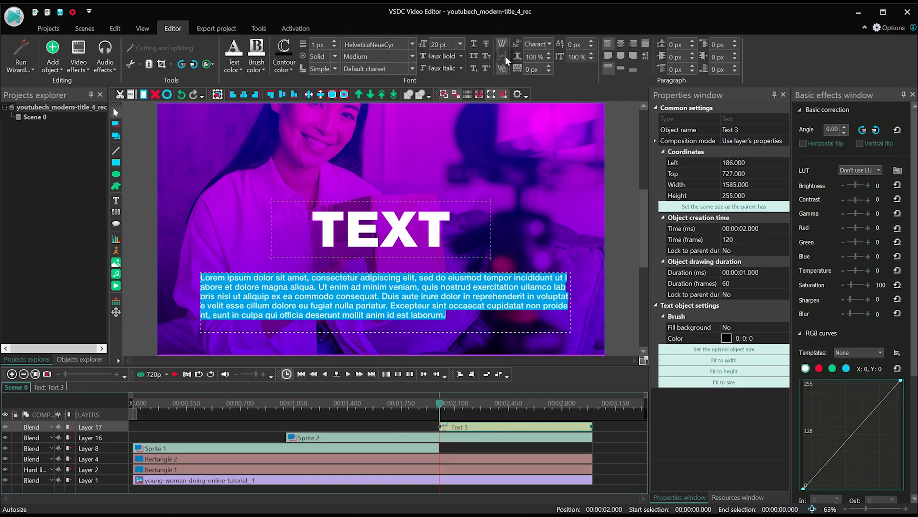
Centre the Lorem ipsum paragraph, set its font size to 18 pt and finish editing the text.
left_click(622, 43)
left_click(461, 44)
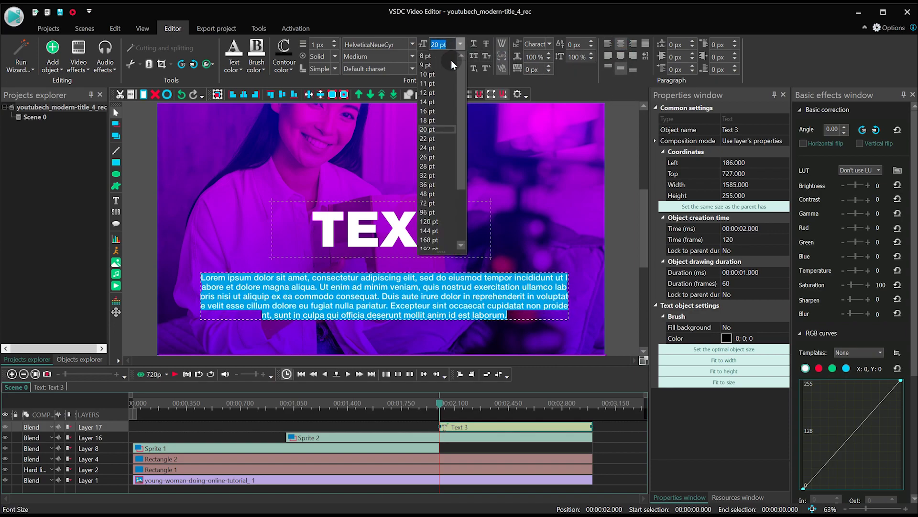
left_click(440, 119)
left_click(382, 322)
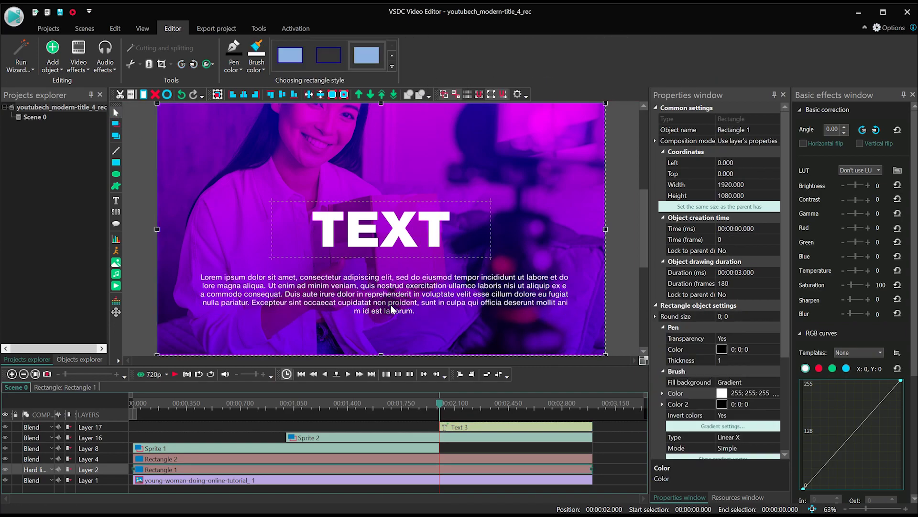
Convert the Lorem ipsum paragraph to a sprite.
left_click(392, 305)
right_click(391, 305)
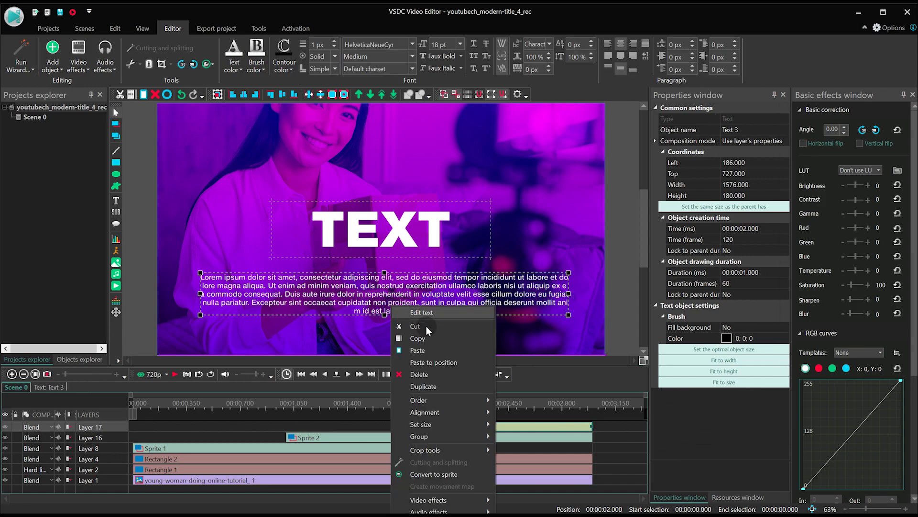
left_click(443, 476)
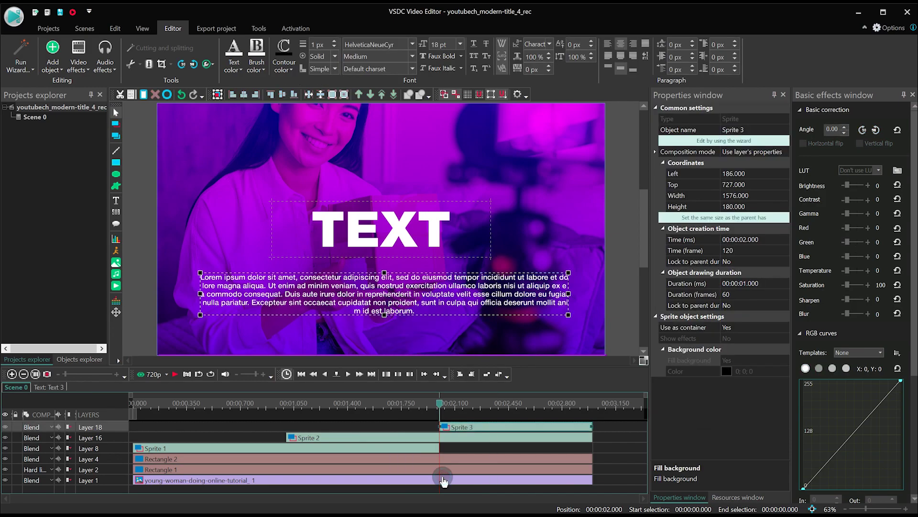
Inside the new sprite, open the paragraph text and move it straight down until it sits below the sprite frame.
double_click(511, 426)
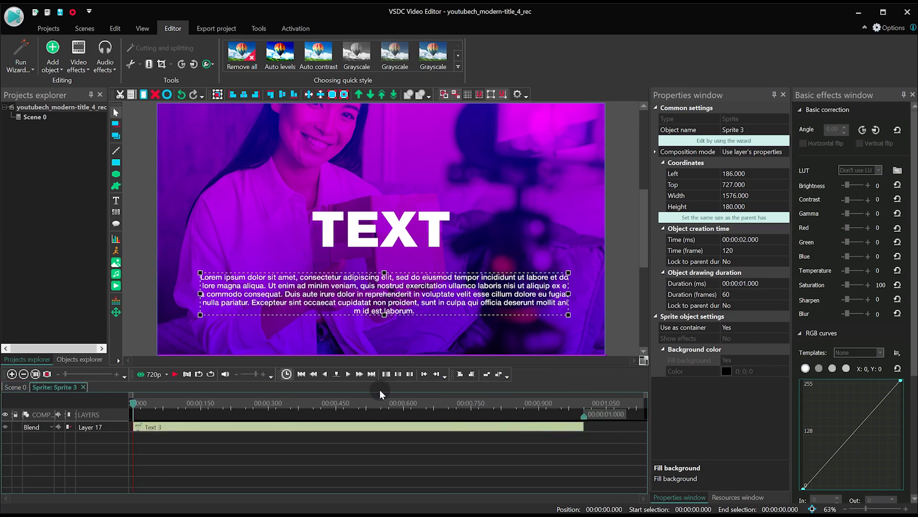
double_click(365, 426)
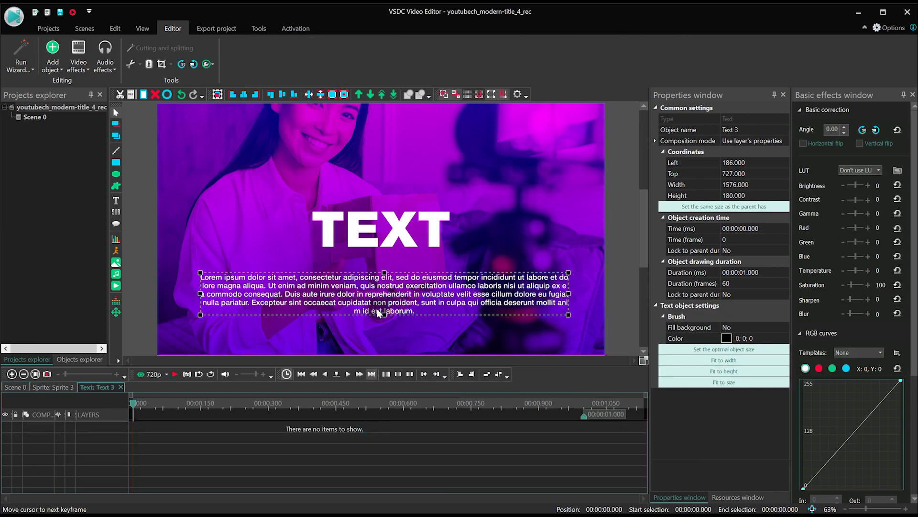
left_click_drag(409, 296, 407, 337)
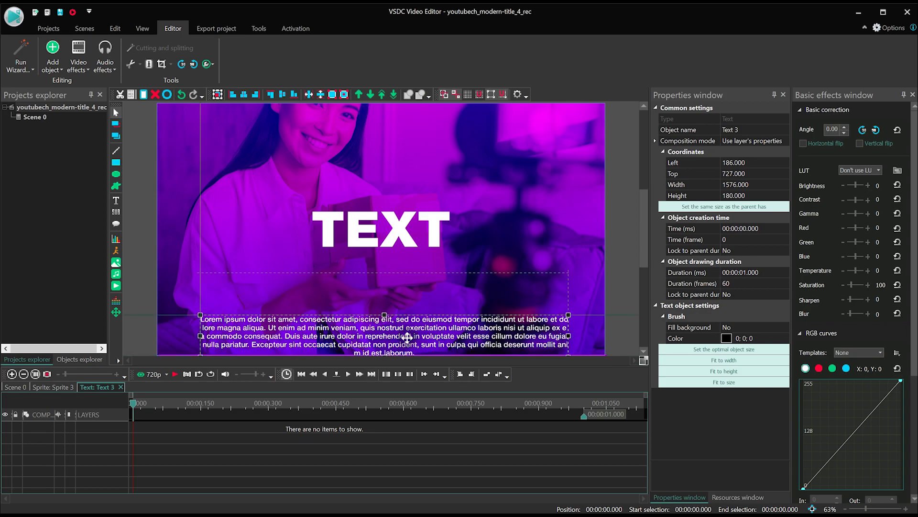
Add a movement effect to the paragraph with a path running upward from the text to the centre of the sprite frame.
left_click(117, 311)
key("Return")
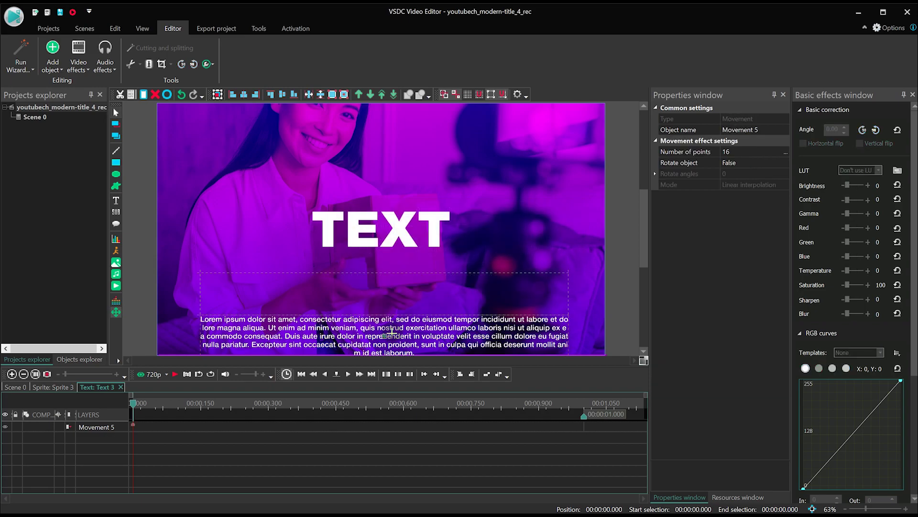
left_click(385, 336)
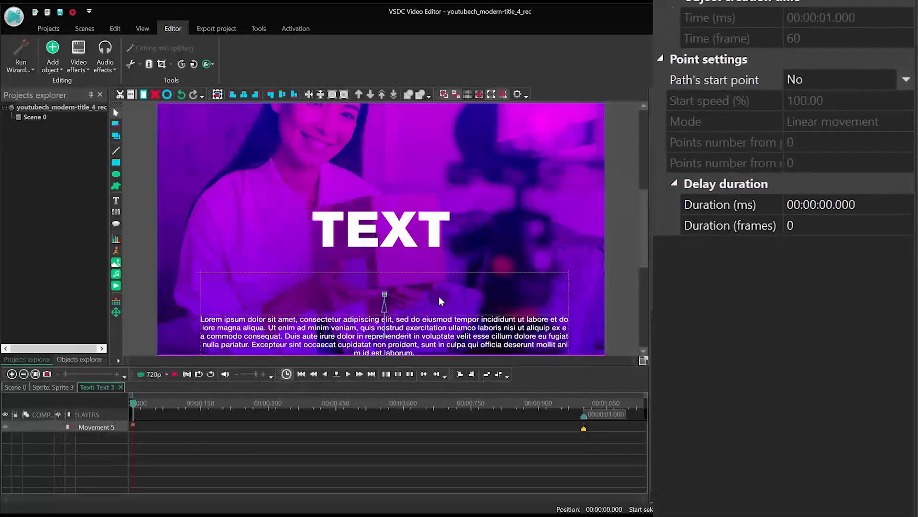
Make the movement's end point a path's start point with a start speed of 0%.
left_click(905, 79)
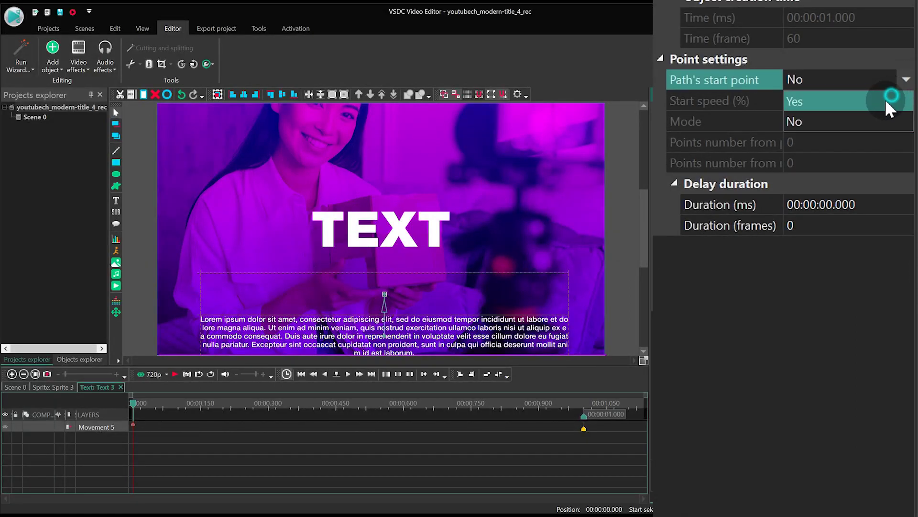
left_click(884, 98)
left_click(865, 102)
double_click(865, 101)
type("0")
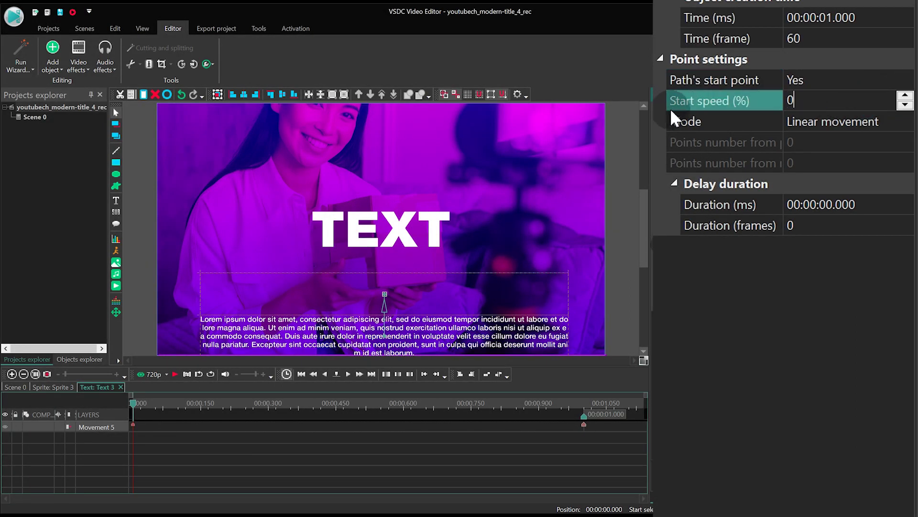
key("Return")
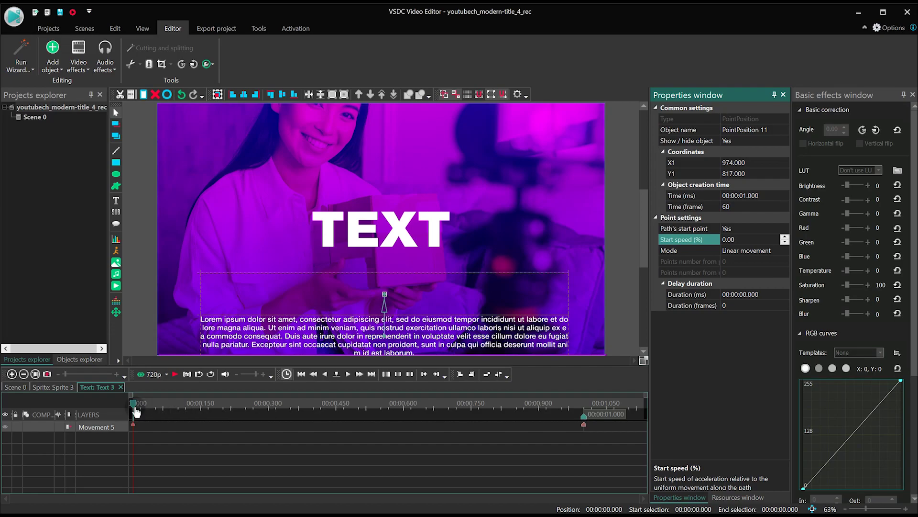
Play the paragraph's movement to 00:00:00.500 and shift the end movement point to that time.
left_click(133, 404)
key("space")
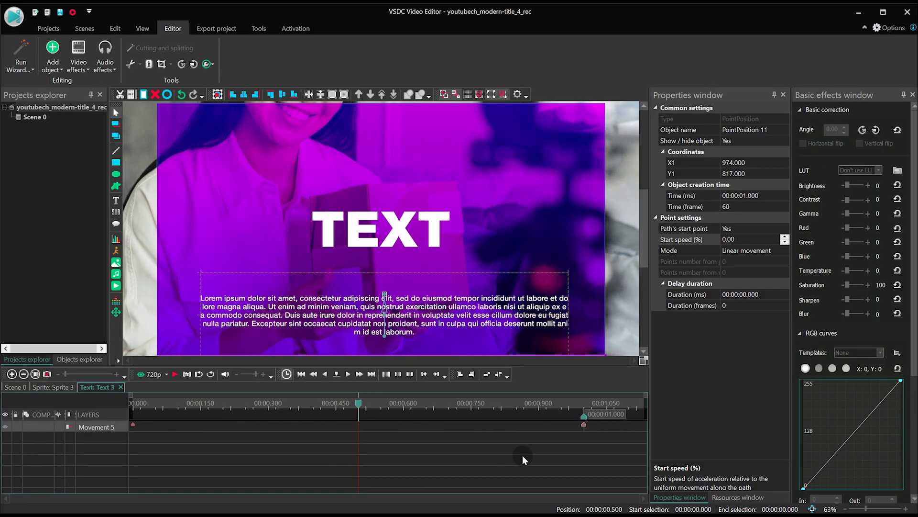
left_click_drag(587, 425, 342, 430)
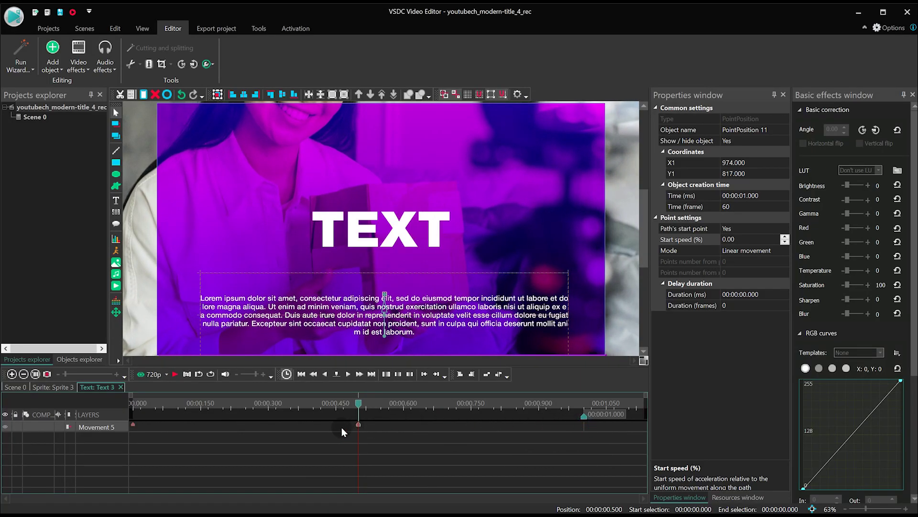
Return to the main scene and turn off the container option for the paragraph's sprite by setting Use as container to No.
left_click(18, 388)
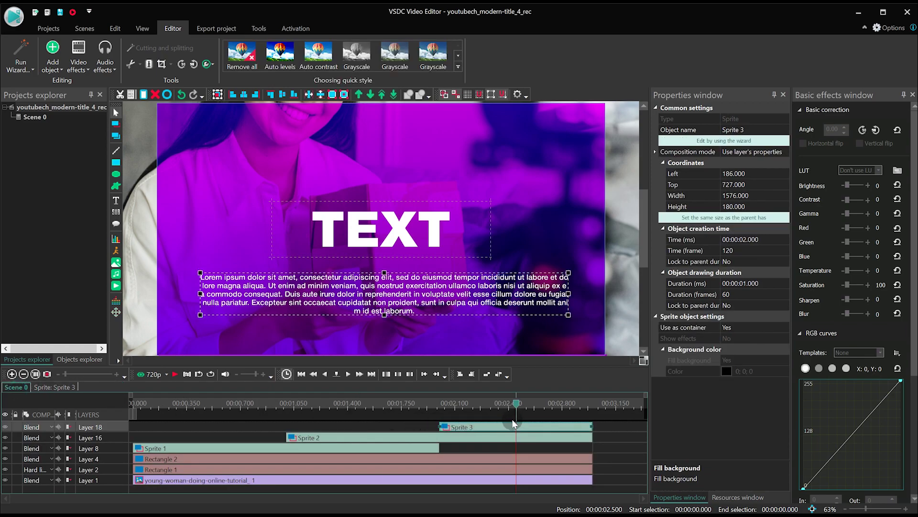
left_click(864, 269)
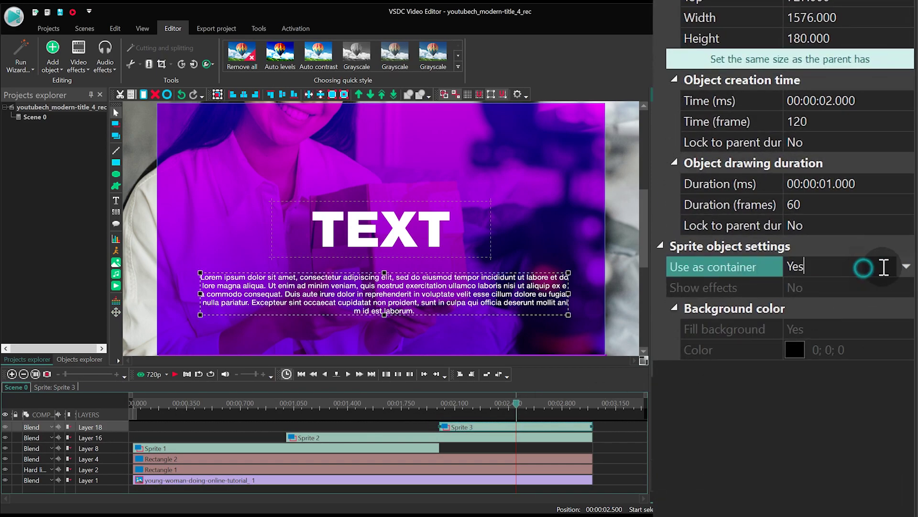
left_click(906, 268)
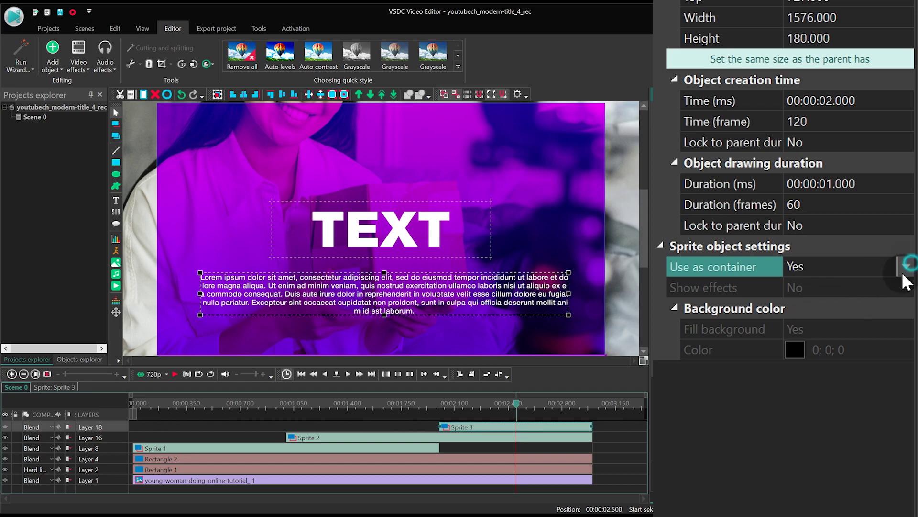
left_click(883, 289)
left_click(908, 261)
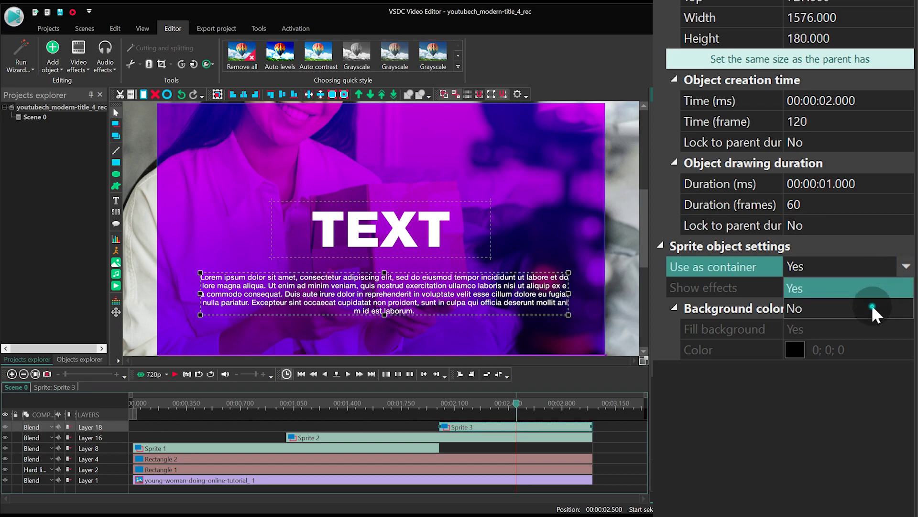
left_click(878, 307)
left_click(902, 291)
left_click(906, 286)
left_click(876, 308)
Disable the background fill of the paragraph's sprite by setting Fill background to No.
left_click(872, 328)
left_click(906, 329)
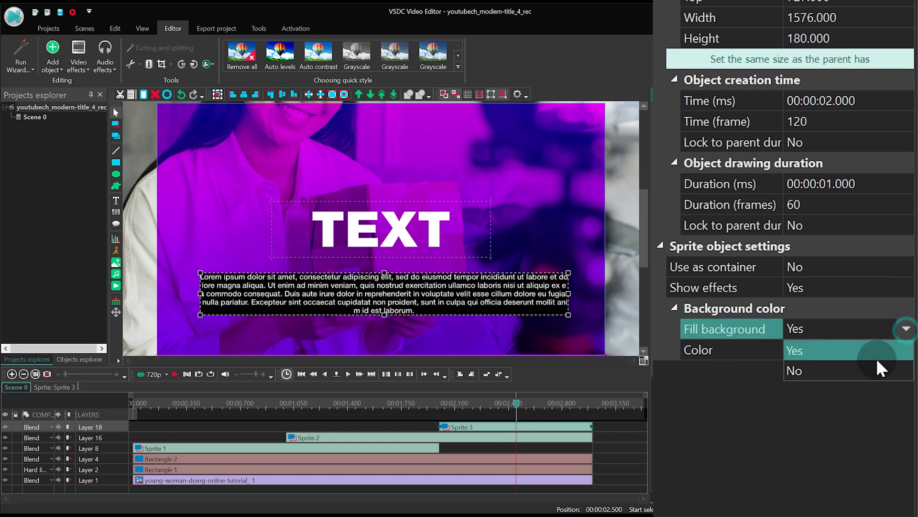
left_click(878, 365)
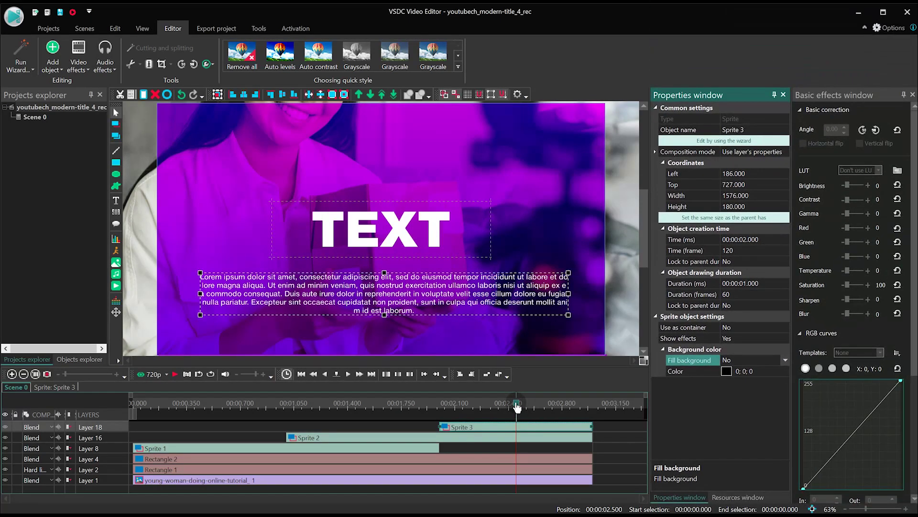
Play the main scene from its beginning to preview the whole title animation.
left_click_drag(517, 405, 32, 381)
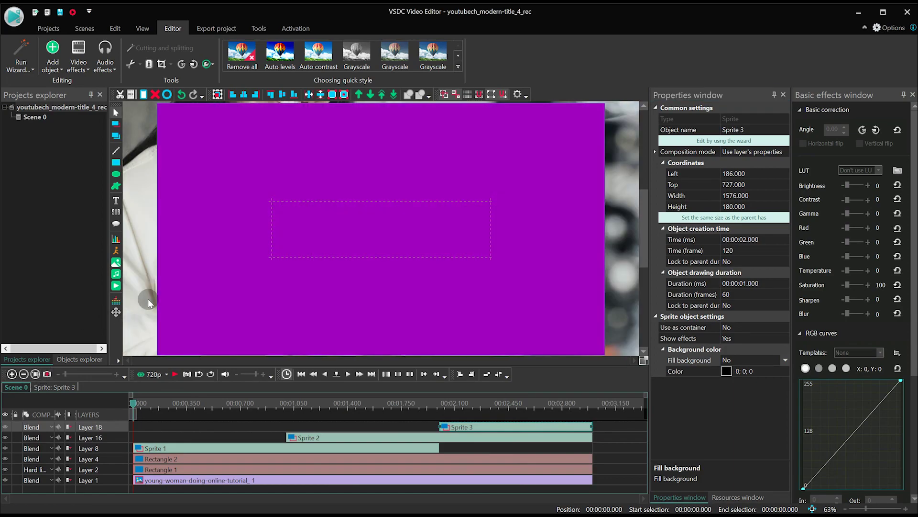
key("space")
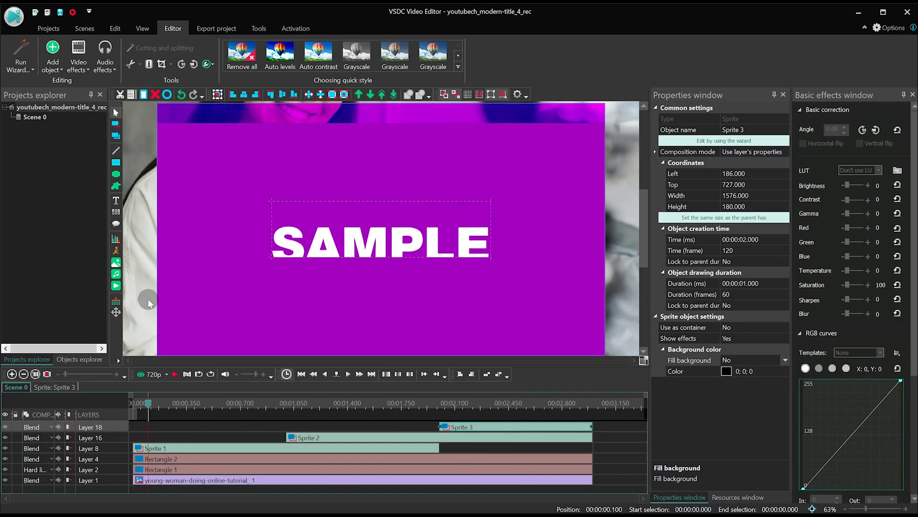